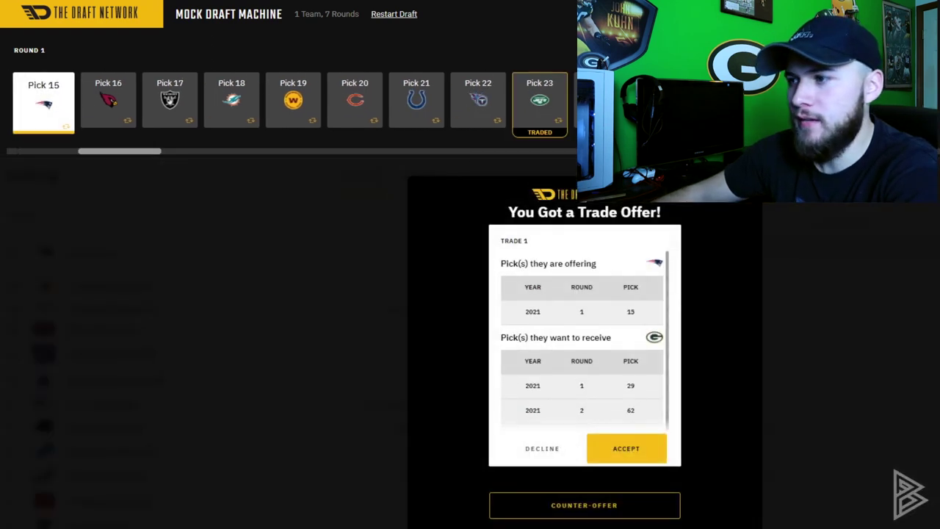
- Review all picks in the Patriots' trade offer for pick 15 and decline it
scroll(618, 367, down, 1)
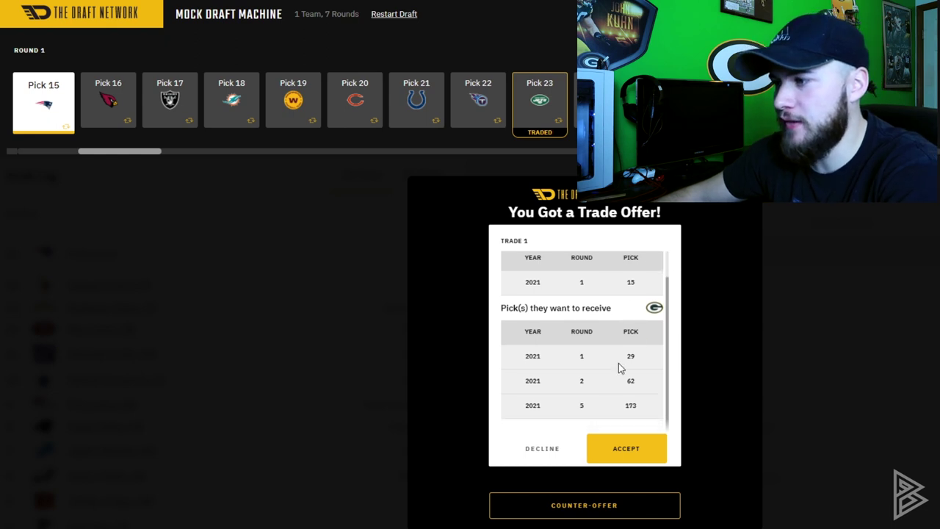
scroll(618, 367, down, 2)
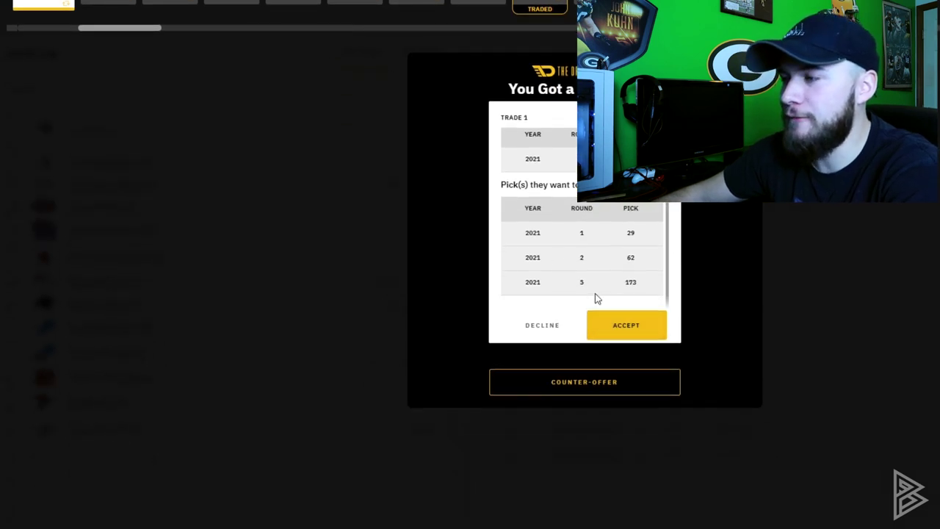
scroll(596, 294, up, 1)
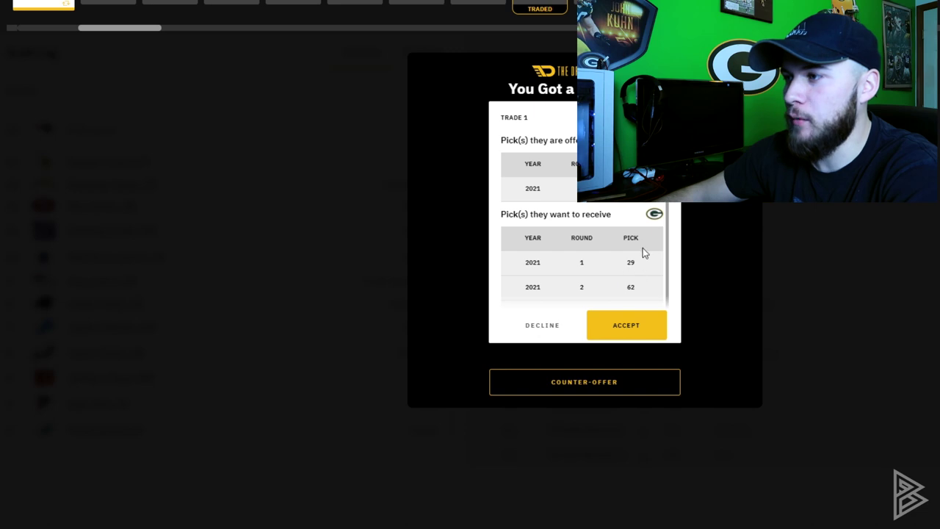
scroll(607, 257, down, 1)
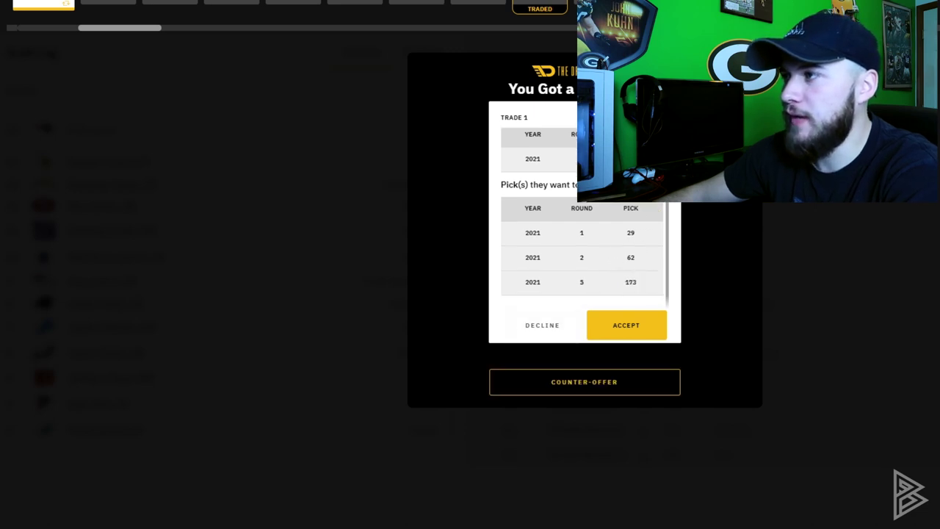
click(542, 326)
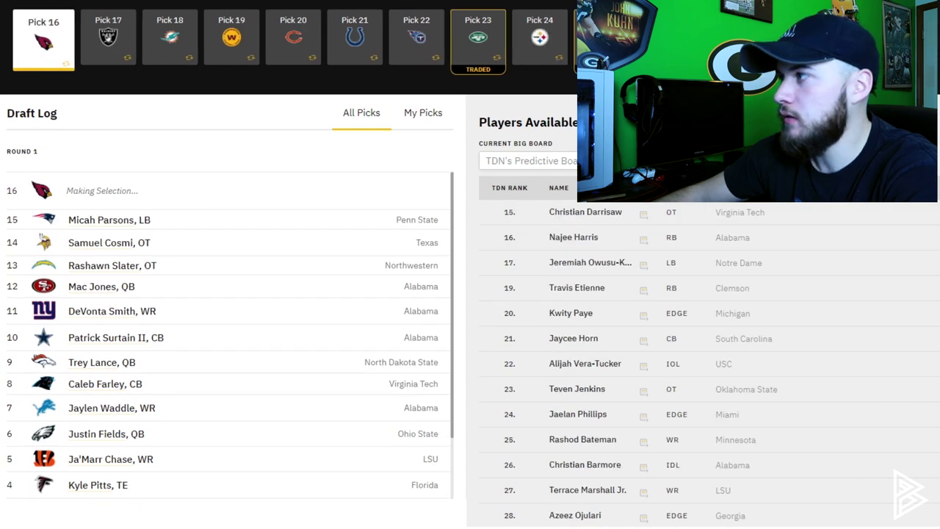
- Check the available players during the pauses at picks 18, 20 and 26, resuming the draft until Green Bay's pick 29
scroll(470, 294, up, 1)
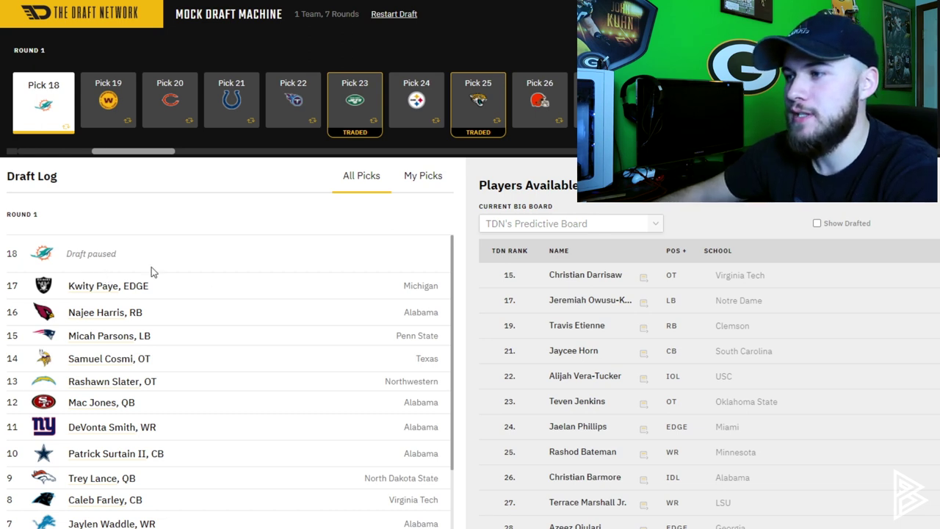
scroll(810, 308, down, 1)
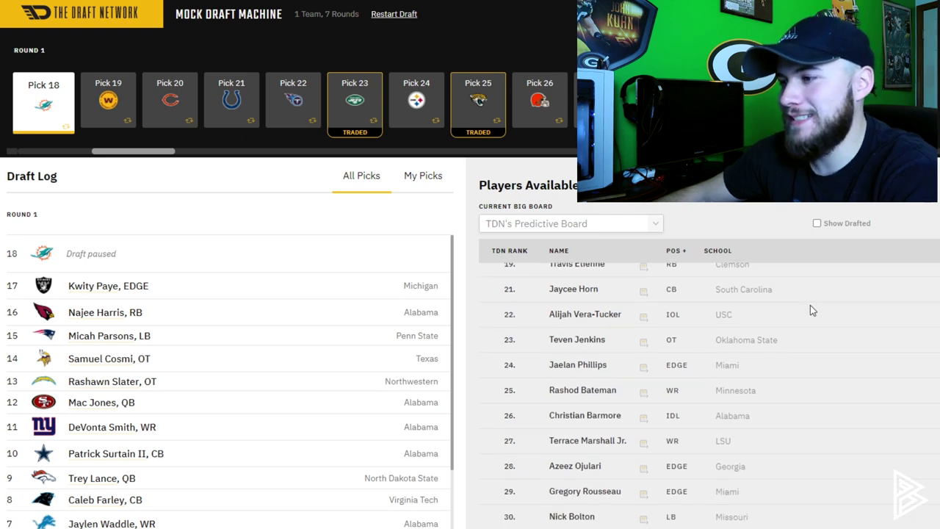
scroll(591, 387, up, 1)
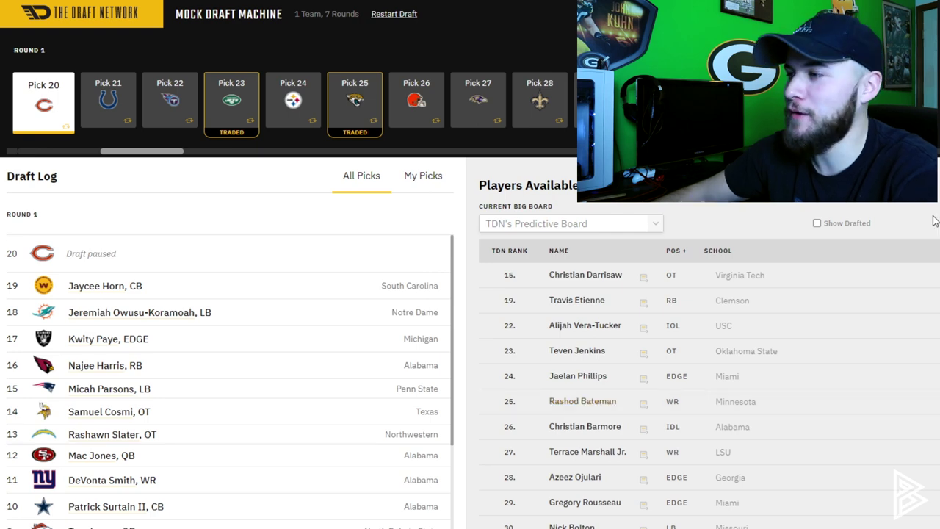
click(892, 15)
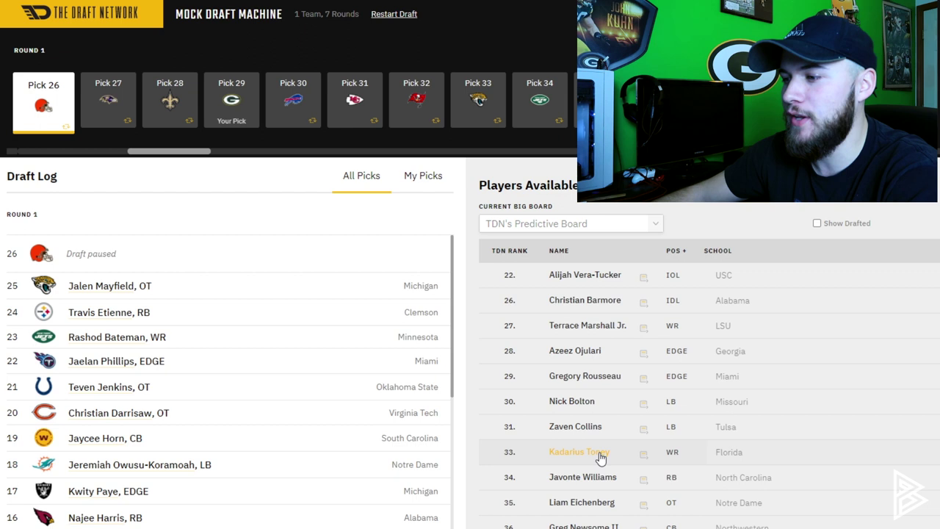
scroll(597, 453, down, 1)
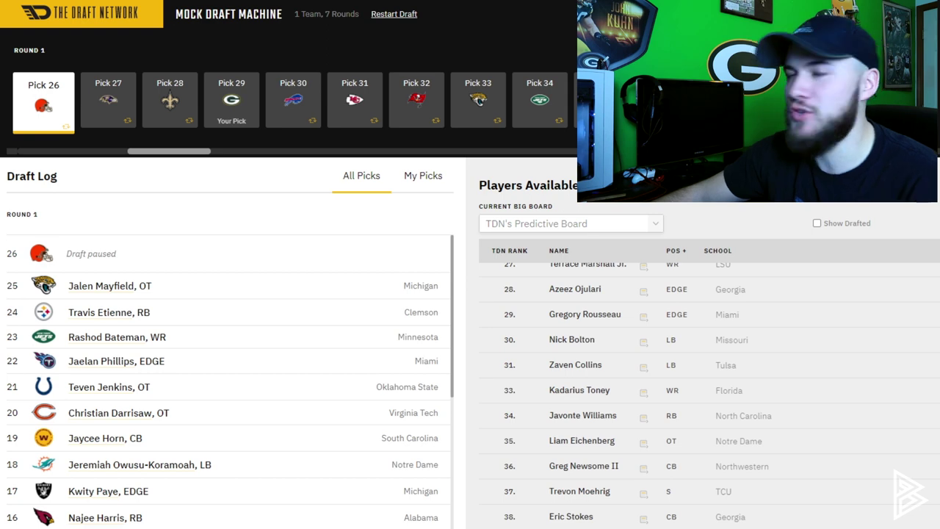
click(881, 15)
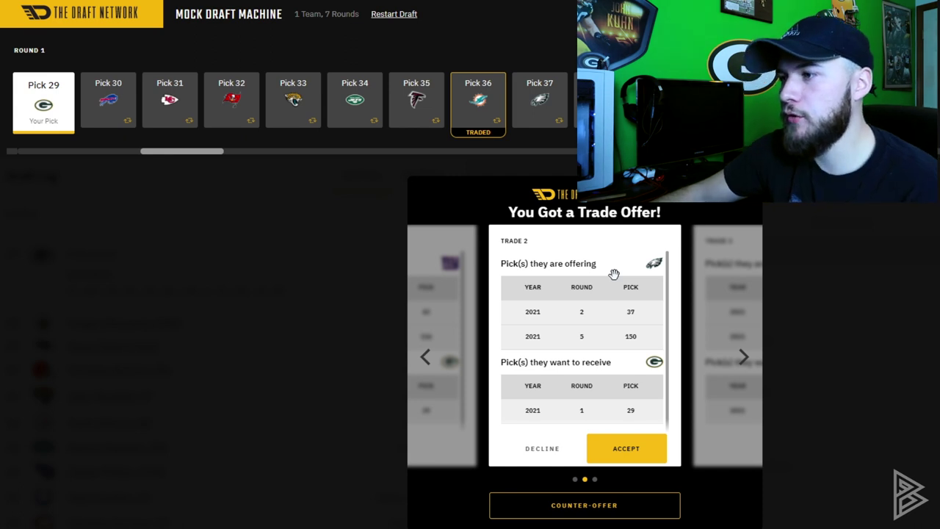
- Review the Eagles' trade offer for pick 29 and dismiss the trade offers to keep the pick
scroll(625, 320, down, 1)
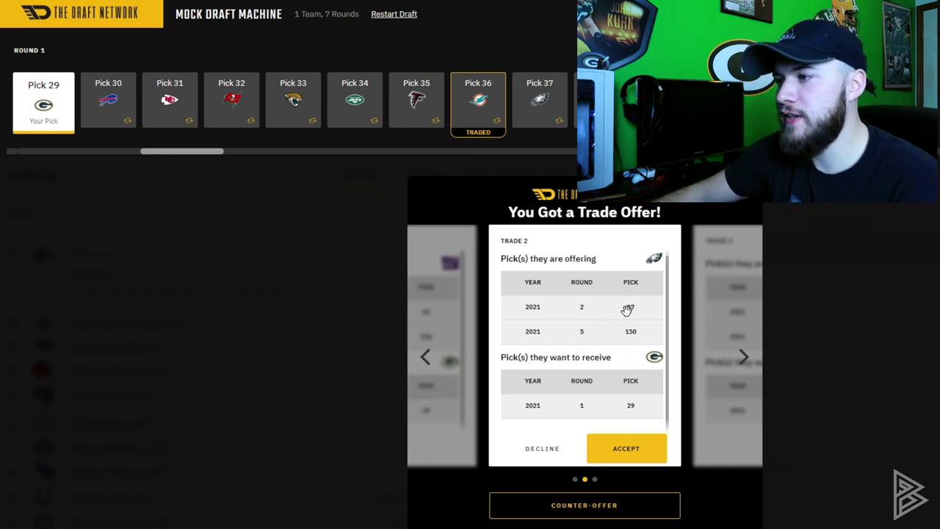
scroll(615, 323, down, 1)
scroll(613, 309, down, 1)
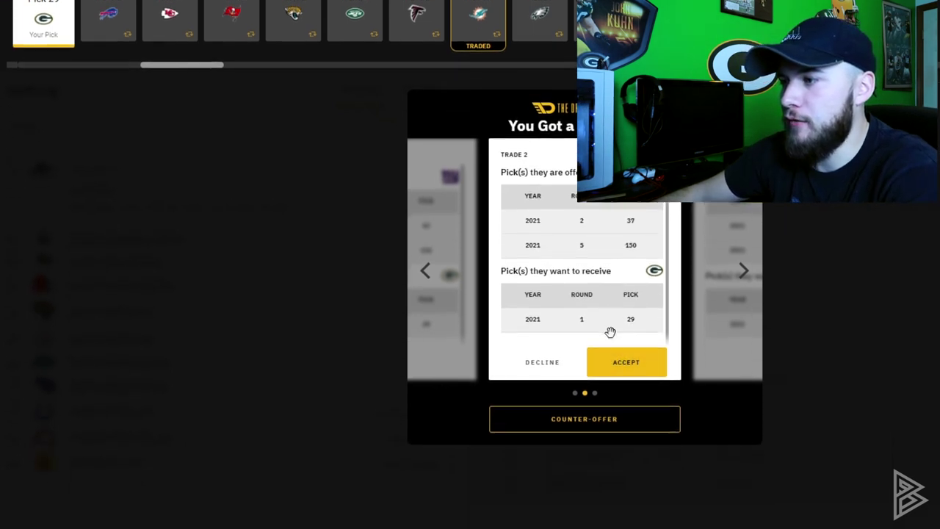
scroll(610, 332, down, 1)
scroll(661, 237, up, 1)
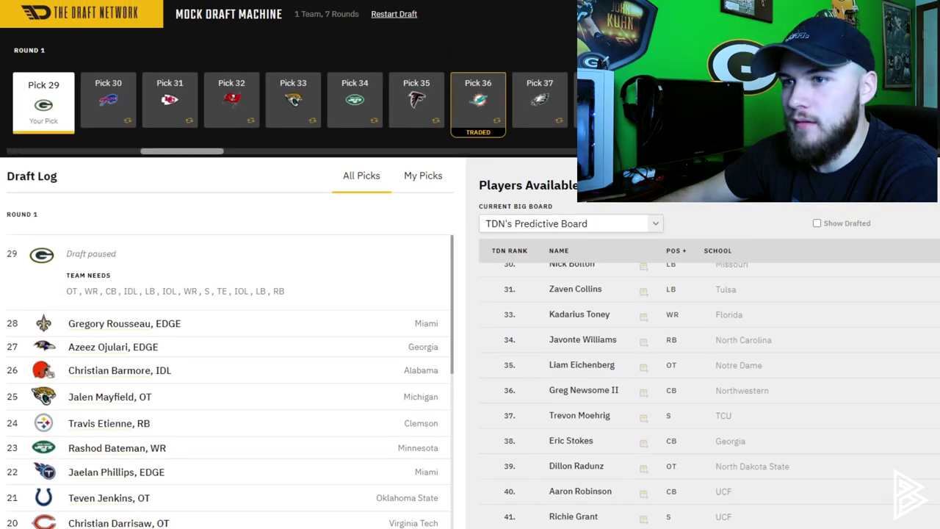
- Compare the available players against Green Bay's team needs and draft Alijah Vera-Tucker, IOL, with pick 29
scroll(677, 330, up, 1)
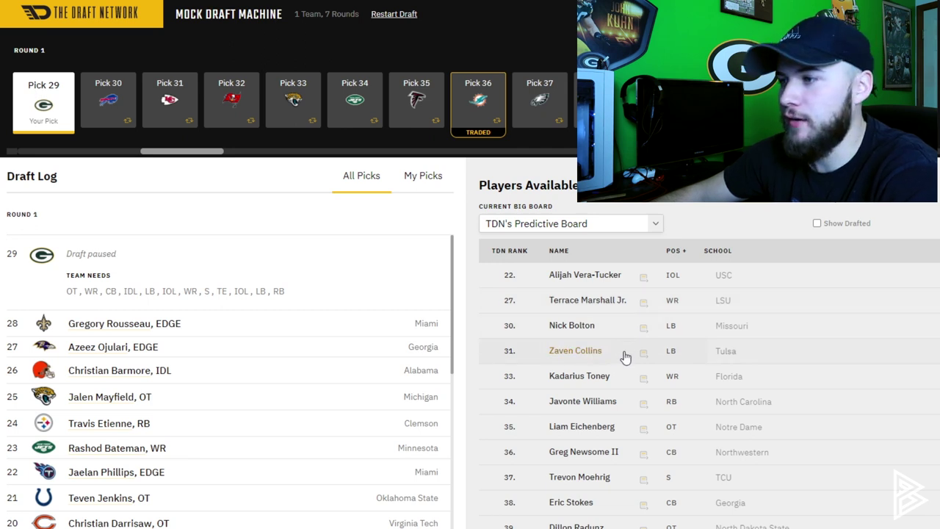
scroll(606, 352, down, 1)
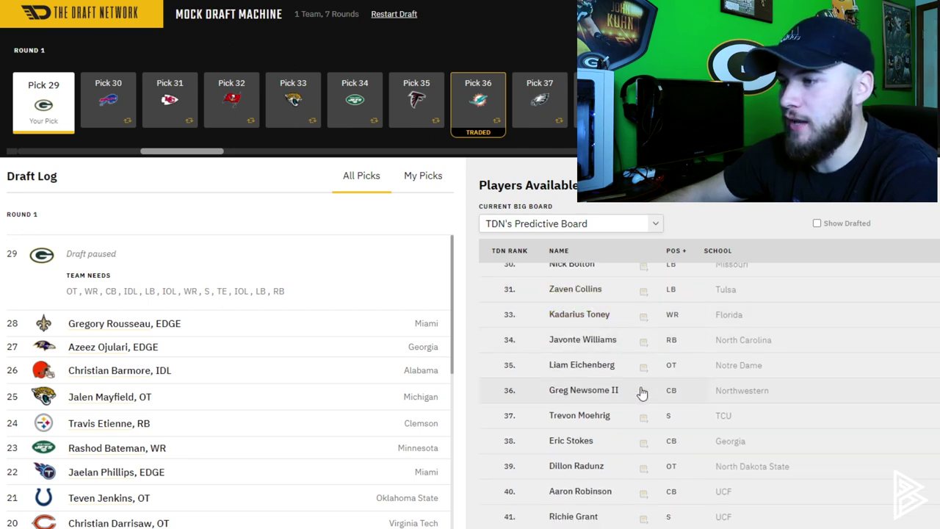
scroll(611, 449, down, 1)
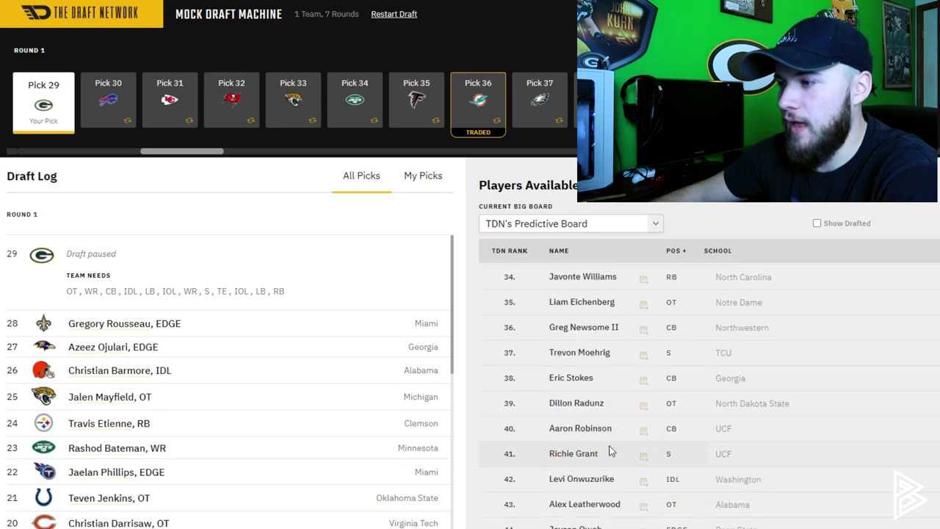
scroll(609, 451, down, 1)
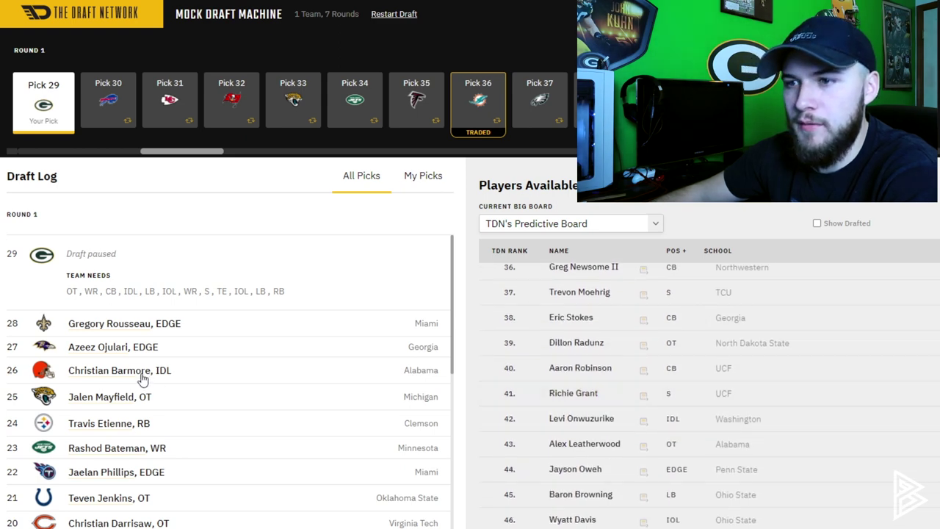
scroll(587, 409, down, 1)
scroll(590, 414, up, 1)
scroll(591, 416, up, 2)
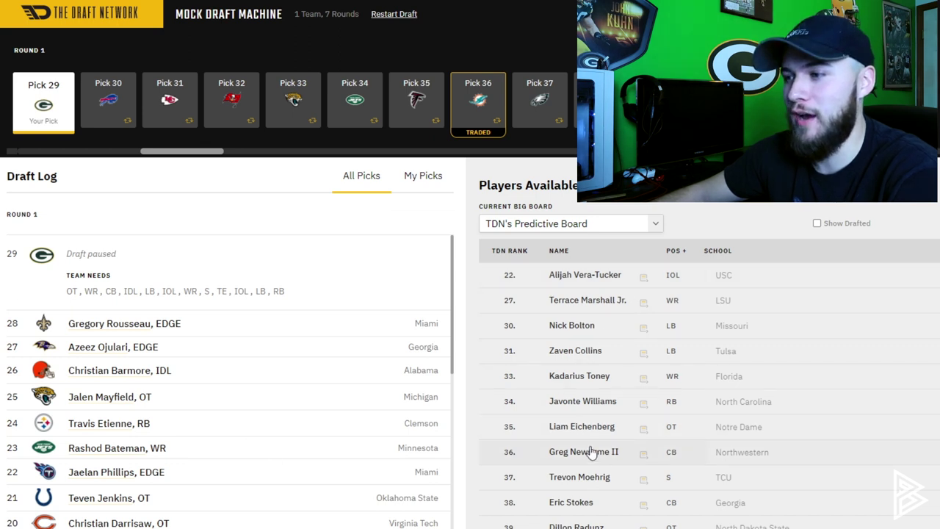
scroll(599, 455, down, 2)
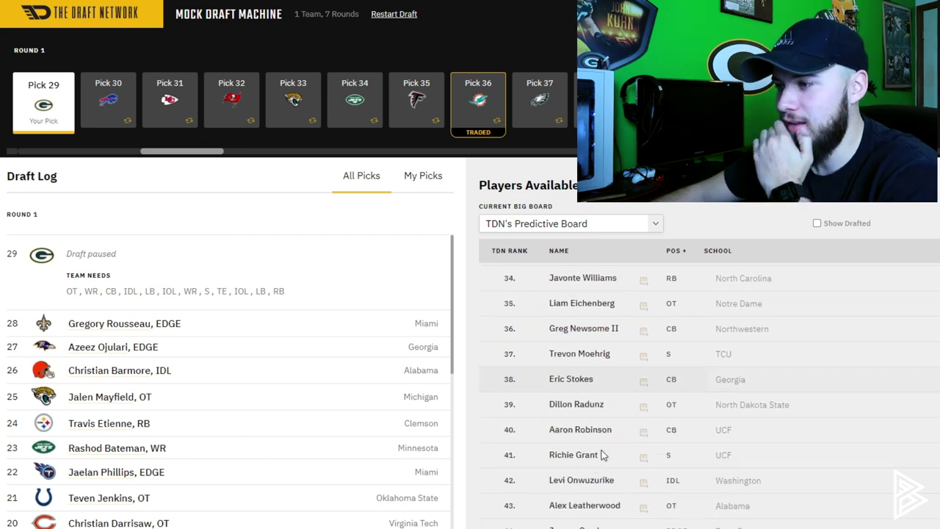
scroll(617, 439, down, 1)
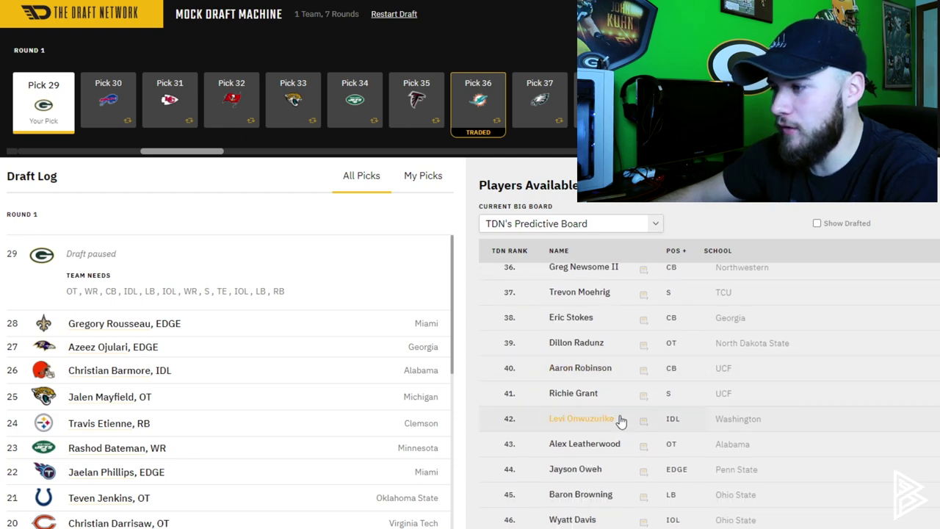
scroll(621, 420, down, 1)
scroll(620, 419, up, 3)
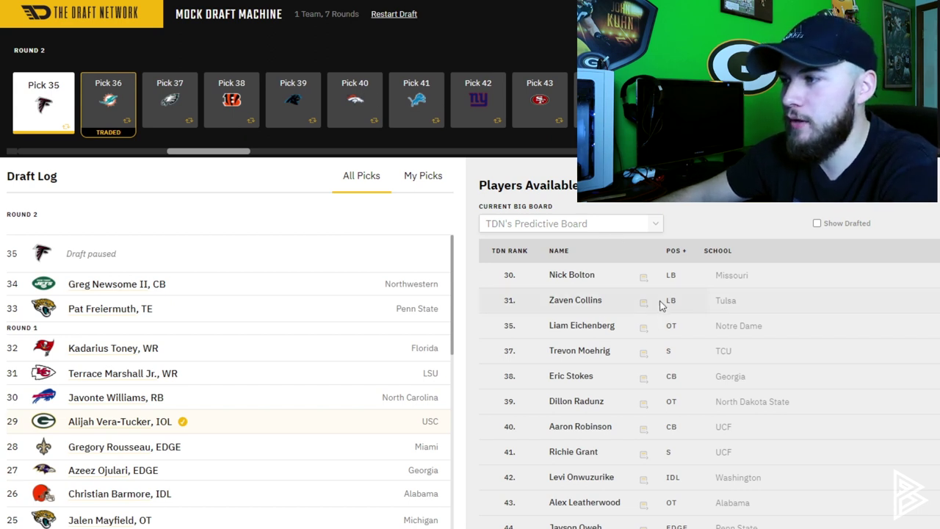
- Look through the remaining players during the pause at pick 35, and resume the draft until pick 41
scroll(603, 378, down, 1)
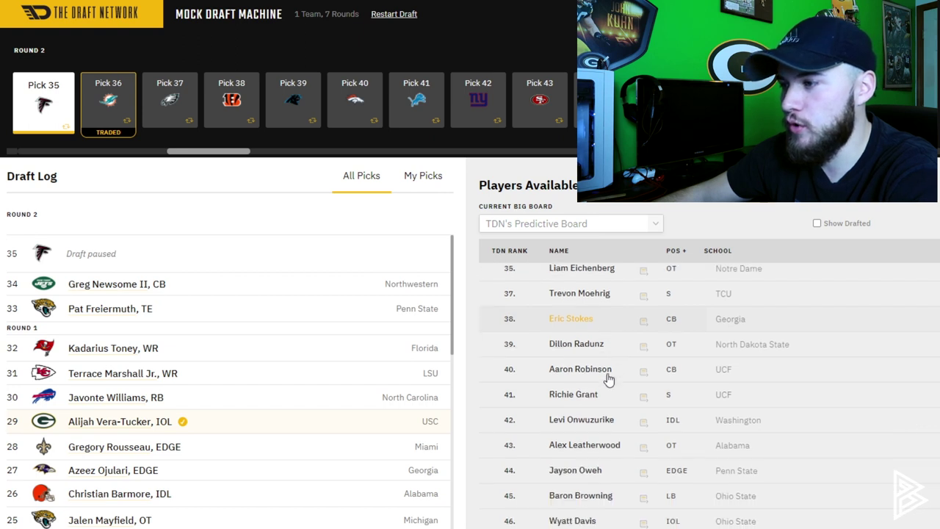
scroll(603, 374, down, 3)
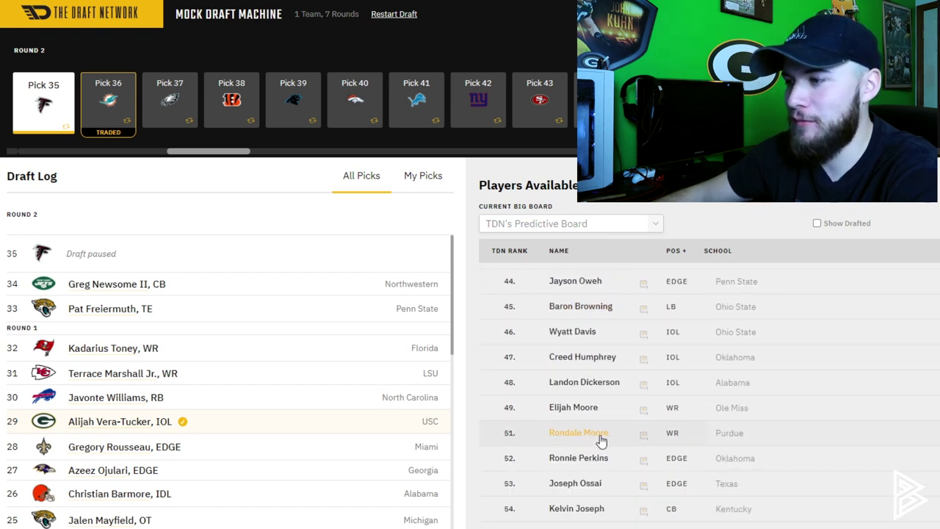
scroll(600, 439, down, 1)
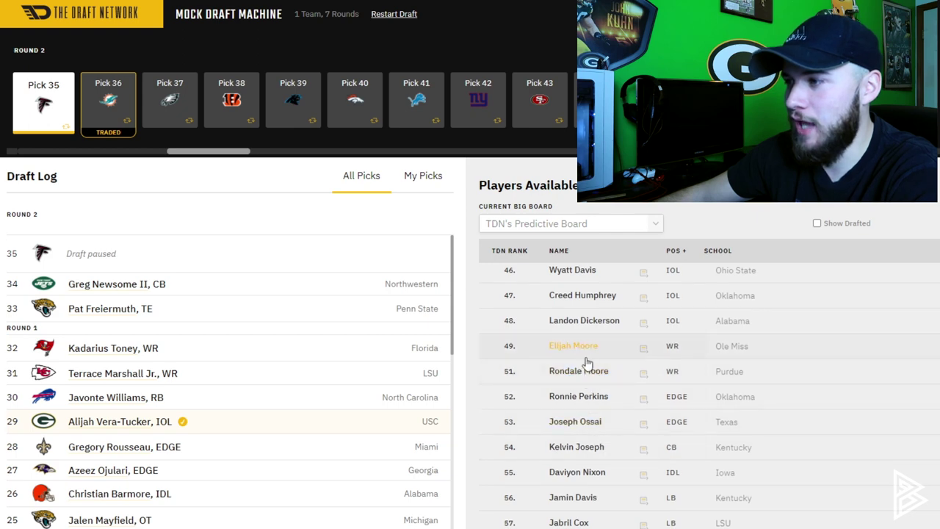
scroll(592, 371, up, 5)
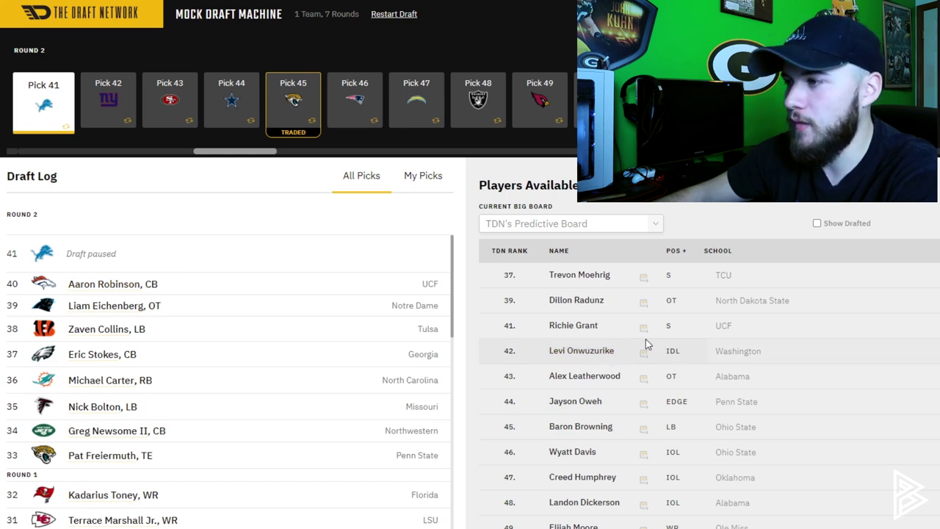
- Look over the receivers and cornerbacks still available at pick 41, and let the draft run on to pick 46
scroll(644, 341, down, 3)
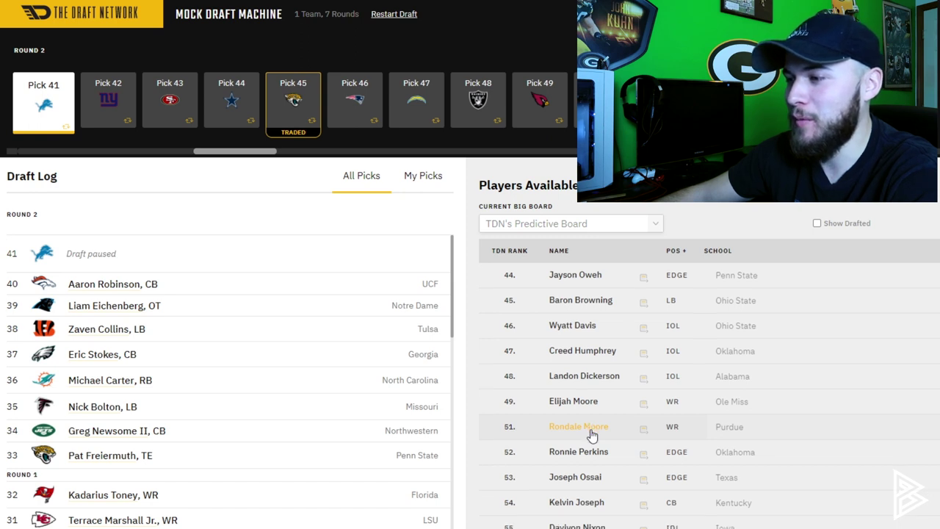
scroll(592, 435, down, 2)
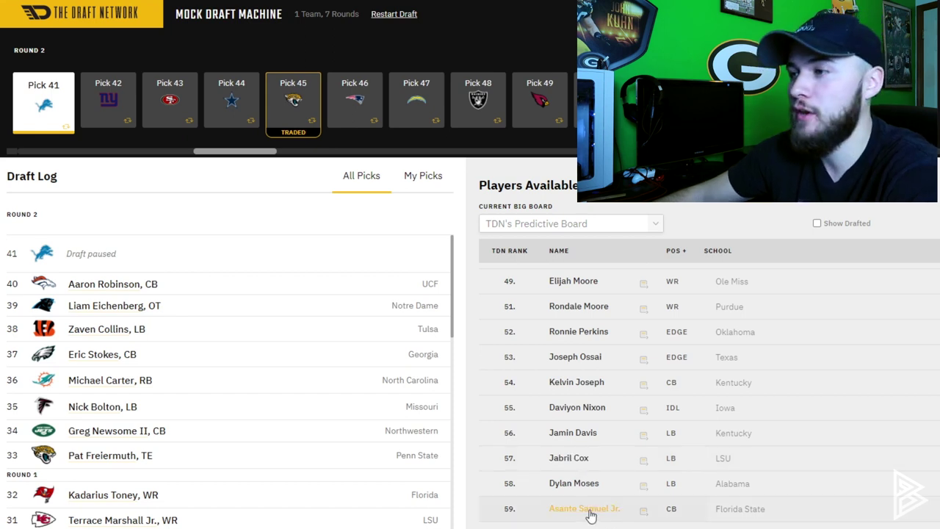
scroll(591, 517, up, 3)
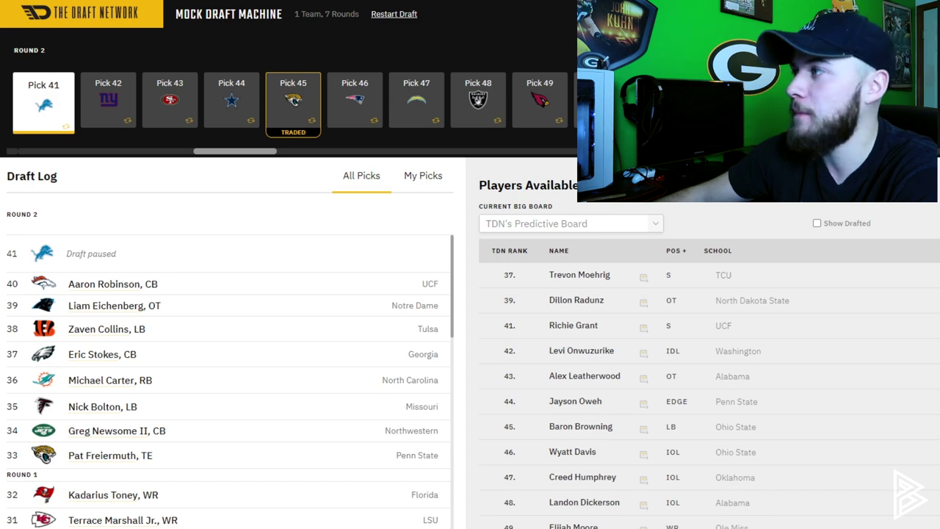
click(576, 299)
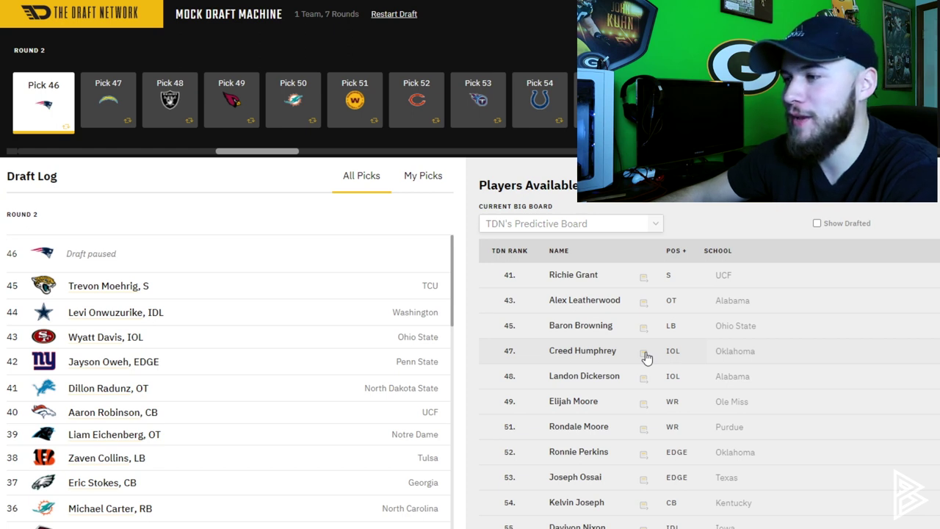
- Review the prospects still on the board at pick 46, and advance the draft to pick 51 to check the remaining players
scroll(645, 357, down, 2)
scroll(627, 331, up, 1)
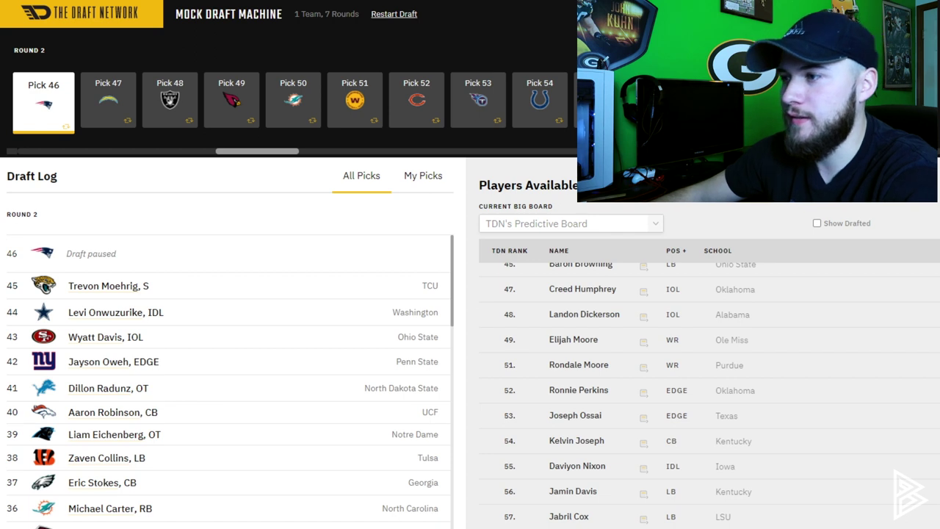
scroll(676, 414, down, 1)
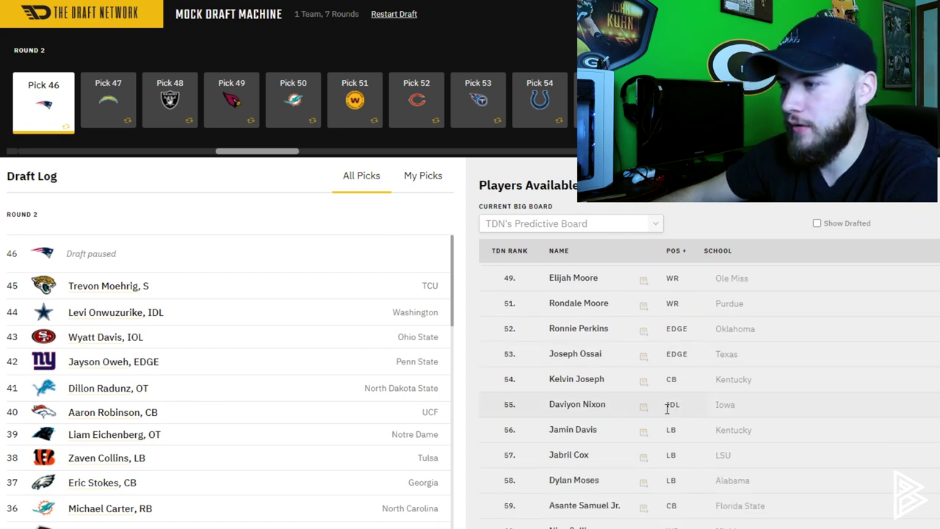
scroll(598, 454, down, 1)
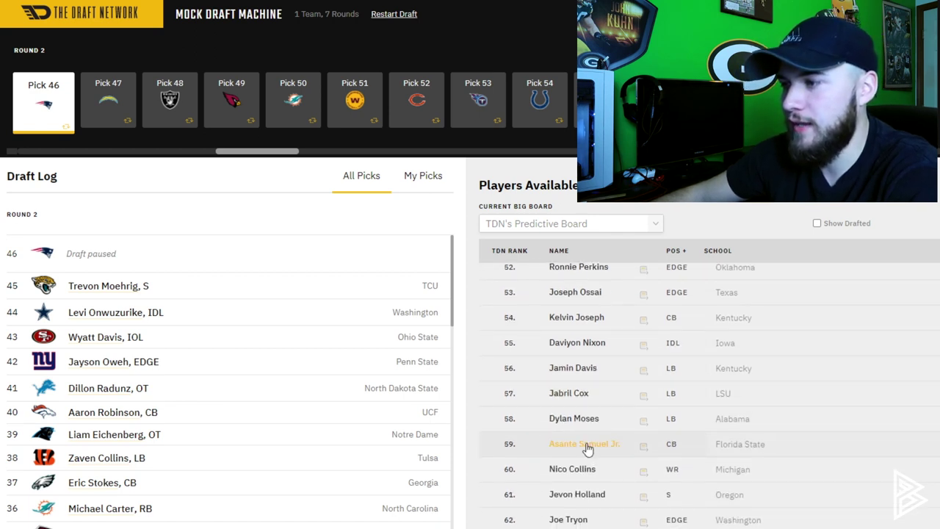
scroll(579, 397, up, 3)
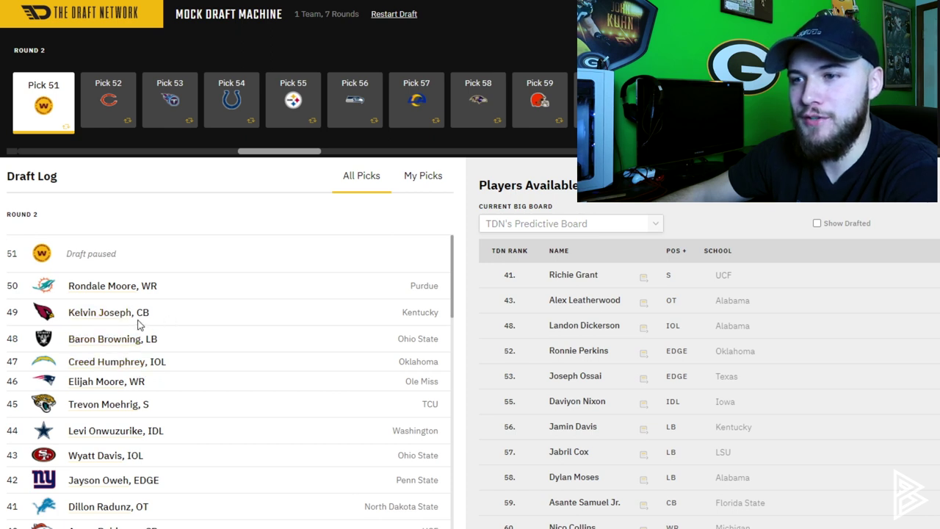
scroll(654, 227, down, 1)
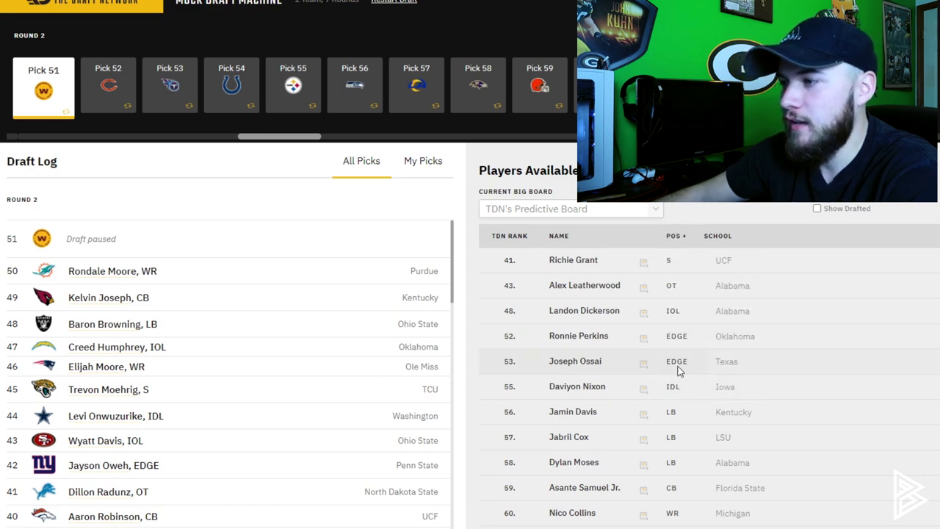
- Look over the linebackers and other prospects left at pick 51, and let the draft run on to pick 55
scroll(676, 371, down, 3)
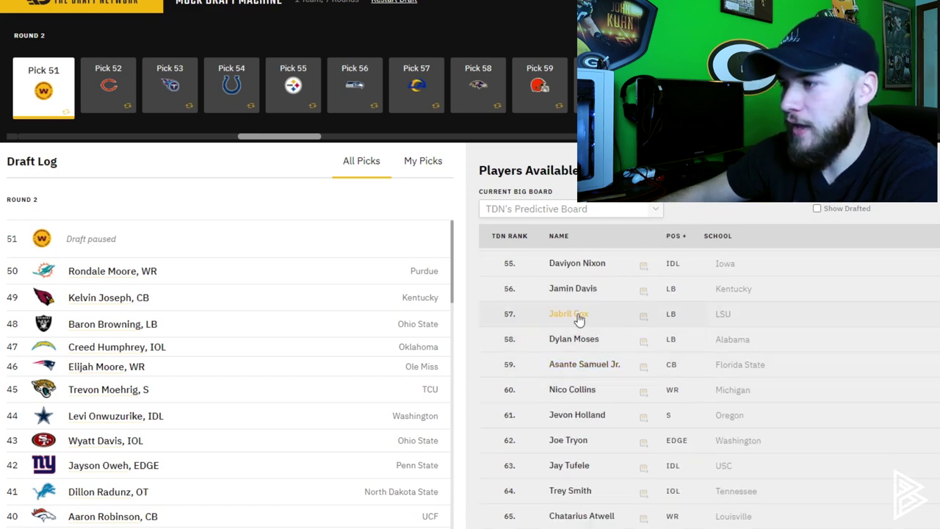
scroll(608, 371, up, 3)
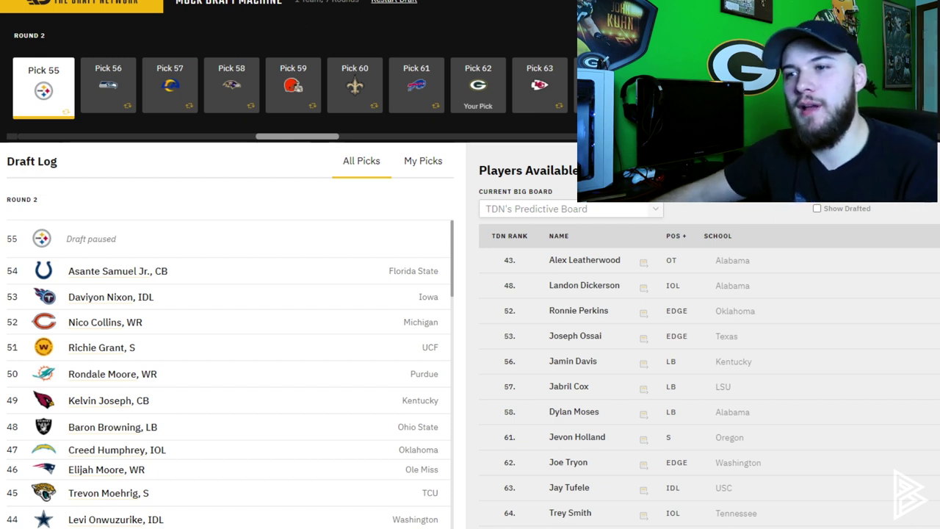
- Trade Green Bay's picks 62 and 212 to the Steelers for pick 55, and return to the draft board
scroll(754, 340, up, 1)
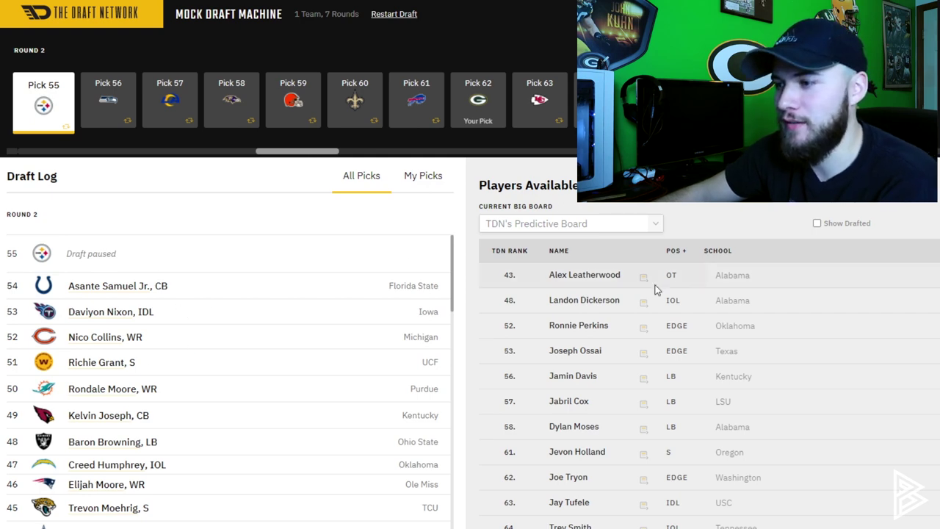
click(884, 193)
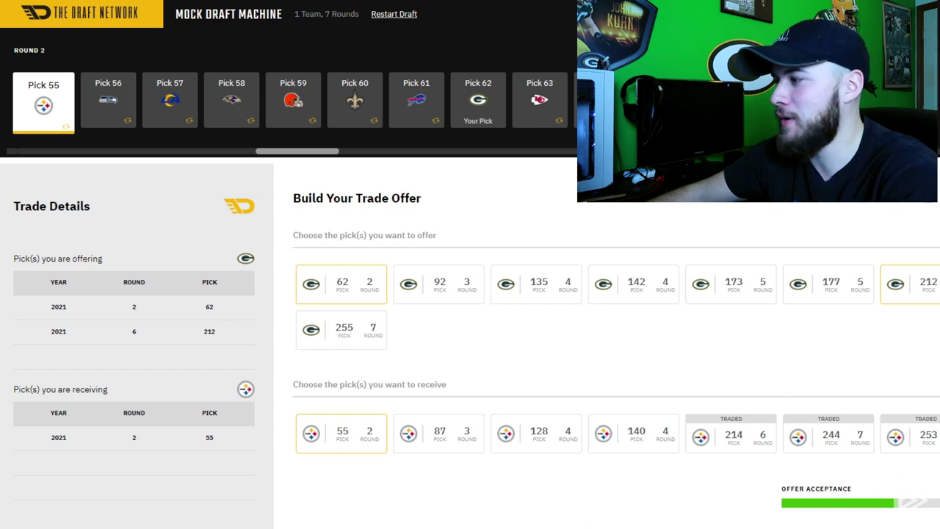
click(866, 526)
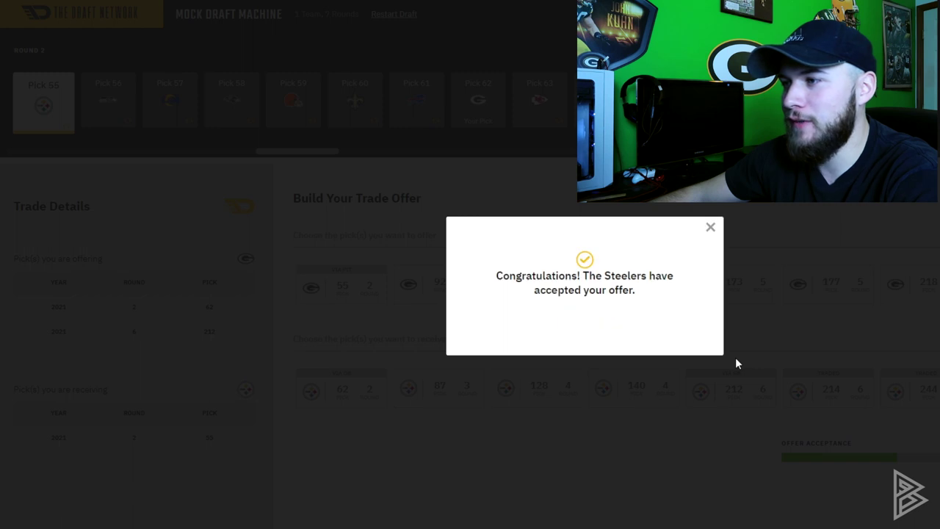
click(710, 227)
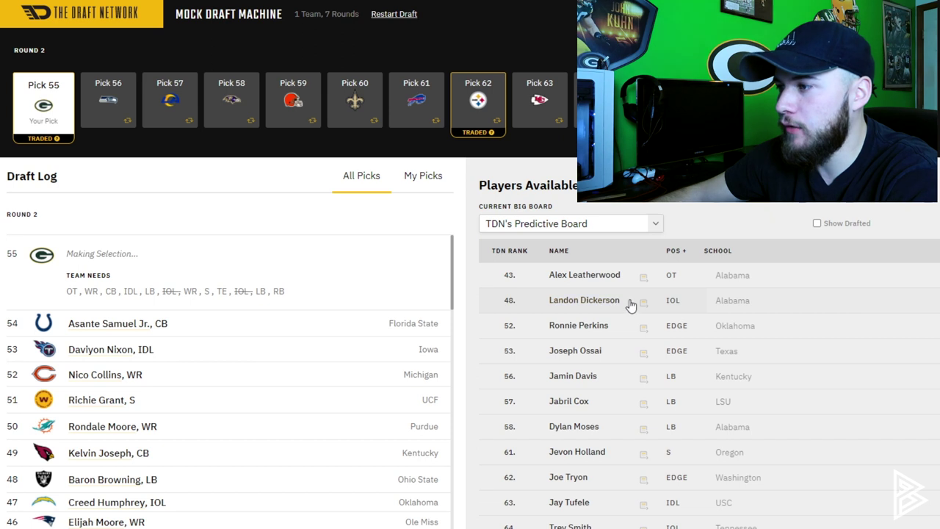
- Compare the linebackers, receivers and other available players with the team needs, and draft Jabril Cox, LB, with pick 55
scroll(631, 303, down, 1)
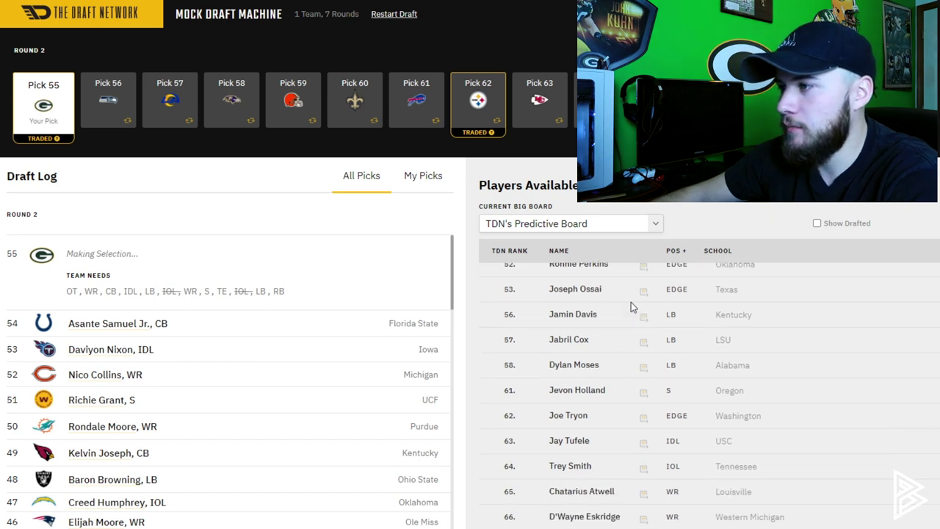
scroll(626, 319, up, 1)
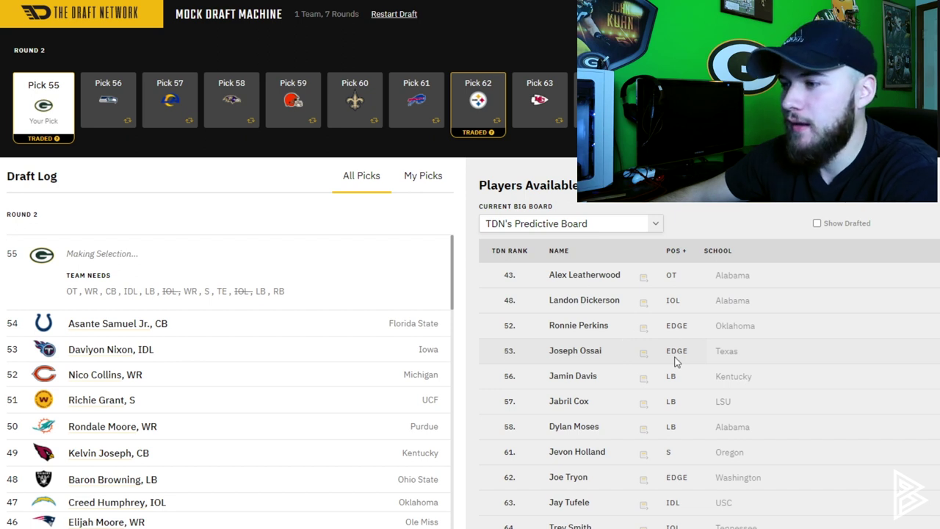
scroll(675, 361, down, 1)
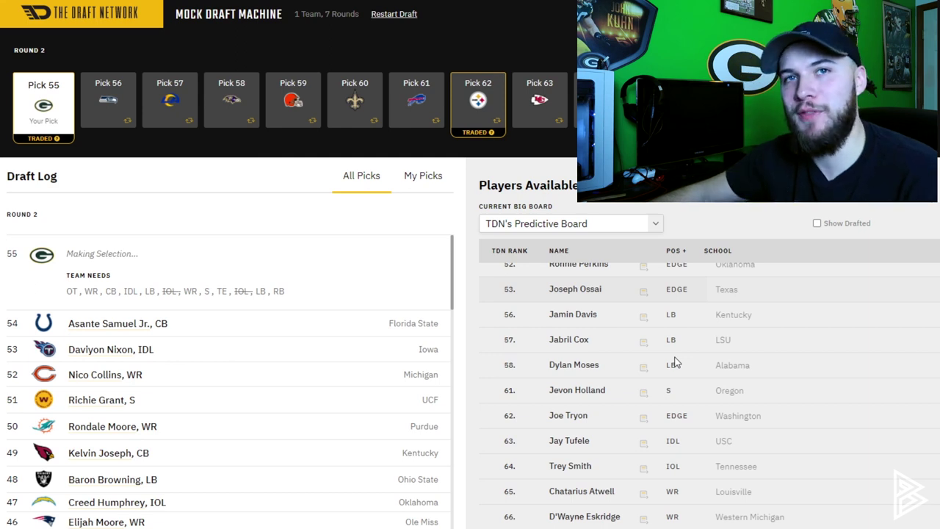
scroll(676, 361, down, 1)
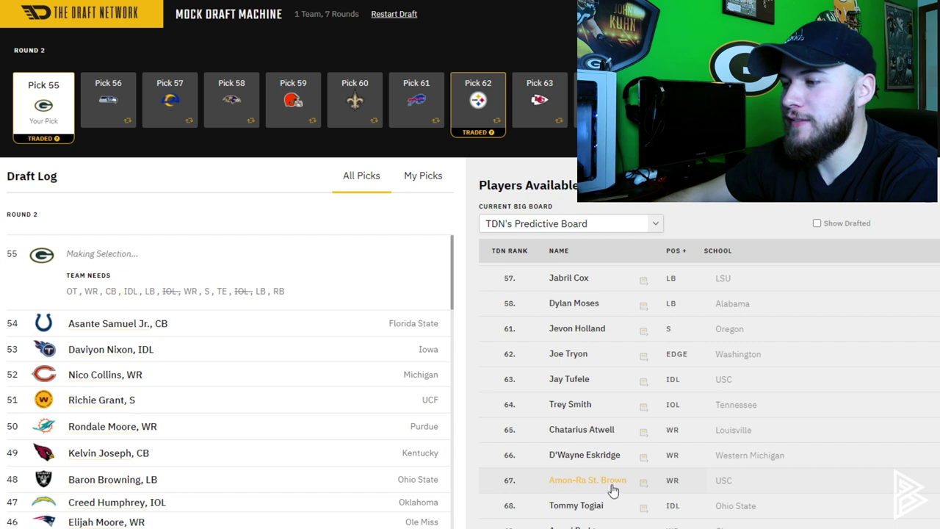
scroll(587, 481, down, 1)
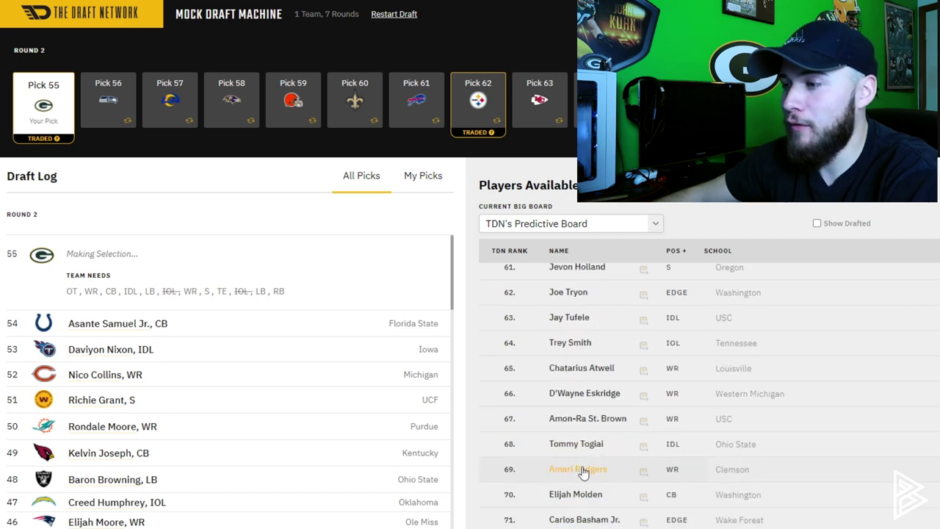
scroll(605, 475, up, 3)
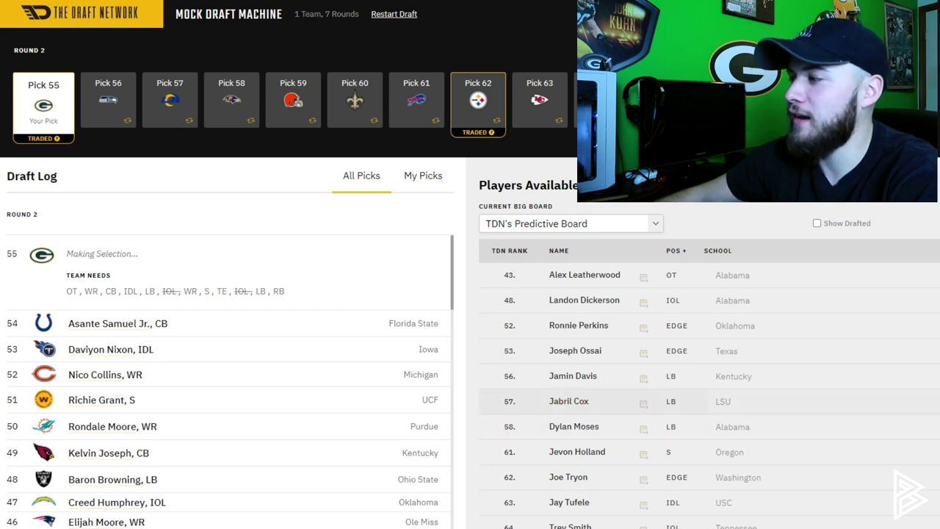
click(588, 401)
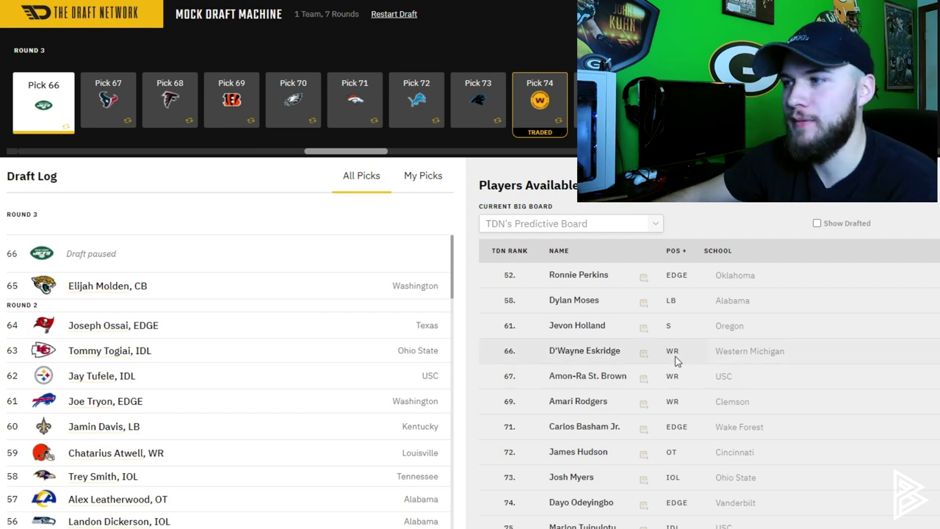
- Review the receivers, linebackers and cornerbacks still available at pick 66, and resume the draft until Green Bay's pick 92
scroll(675, 360, down, 2)
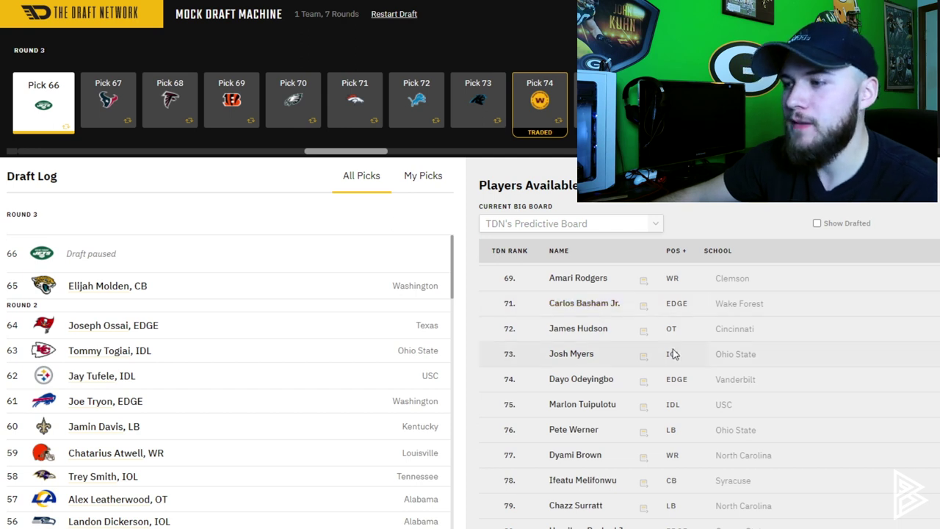
scroll(670, 401, down, 1)
scroll(670, 402, up, 3)
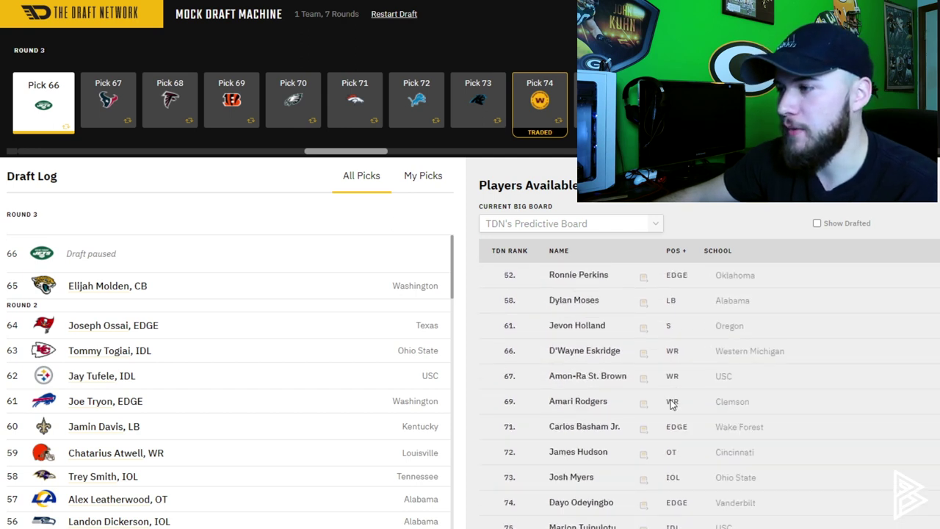
scroll(772, 369, down, 1)
scroll(738, 387, down, 1)
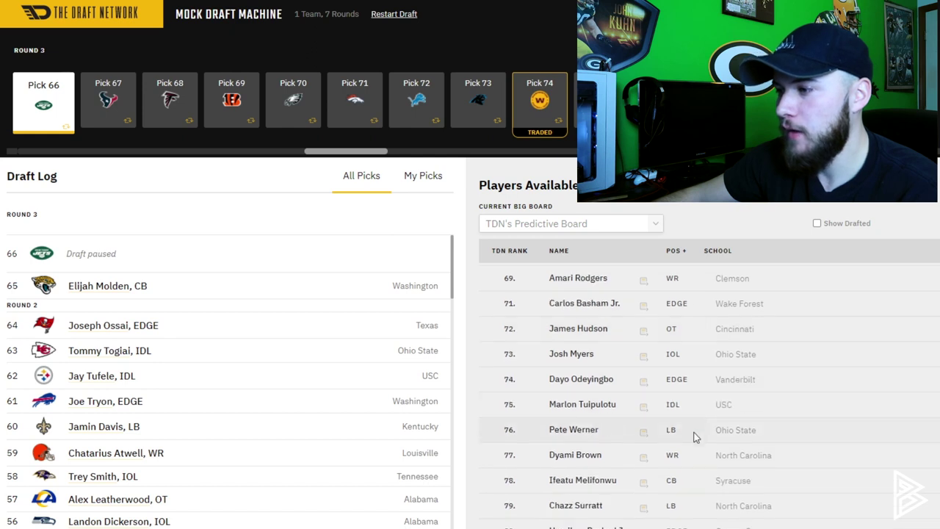
scroll(616, 476, down, 1)
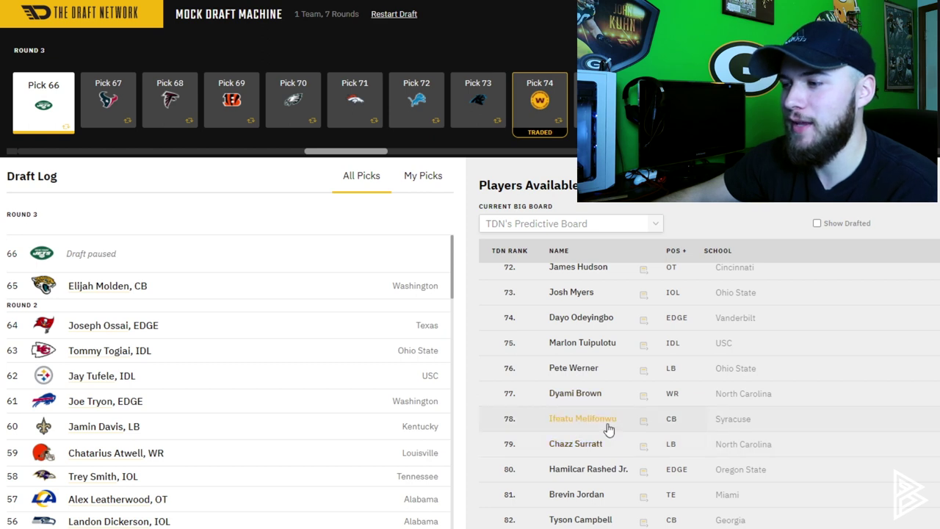
scroll(609, 430, up, 1)
scroll(597, 342, down, 3)
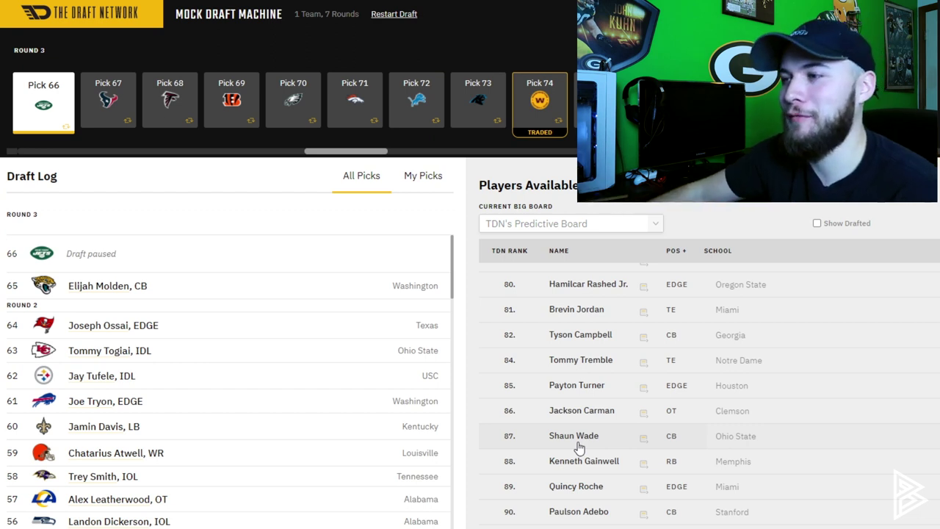
click(621, 466)
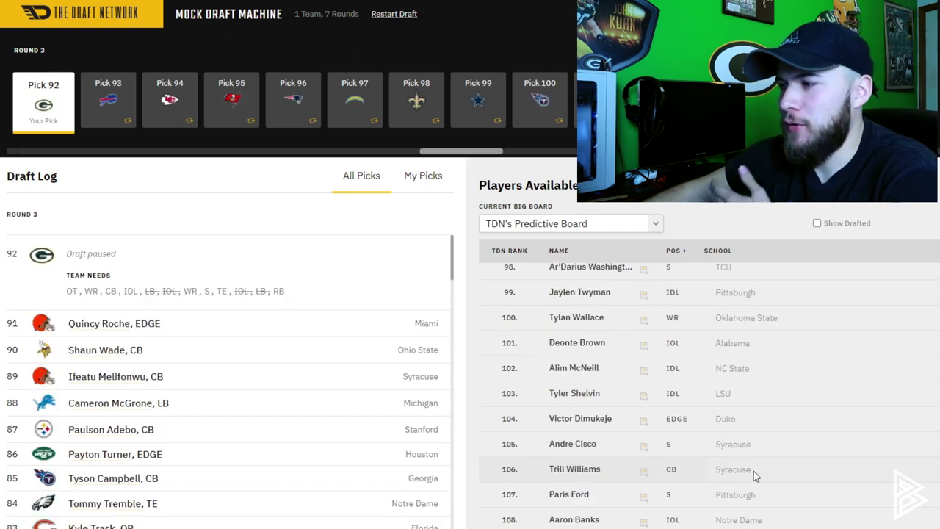
- Compare the cornerbacks and other remaining prospects at pick 92, and draft Trill Williams, CB, from Syracuse
scroll(753, 470, up, 3)
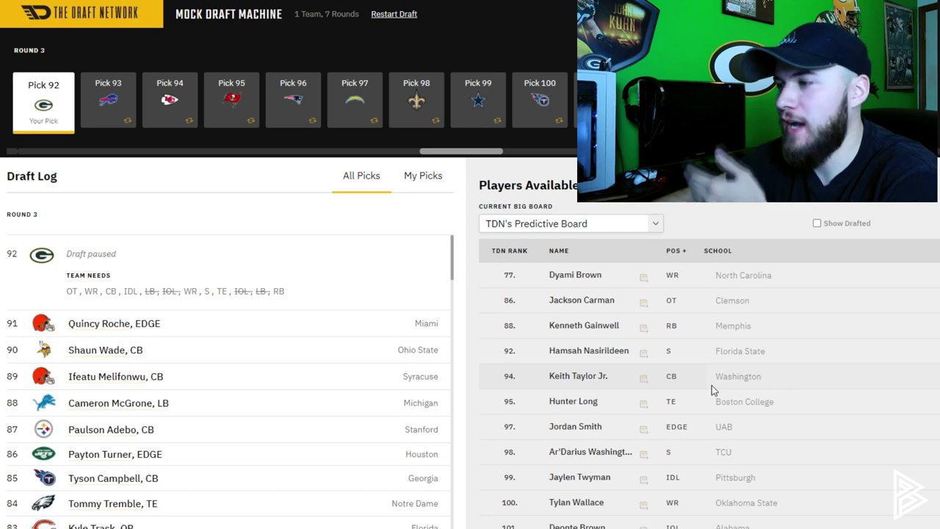
scroll(649, 382, down, 3)
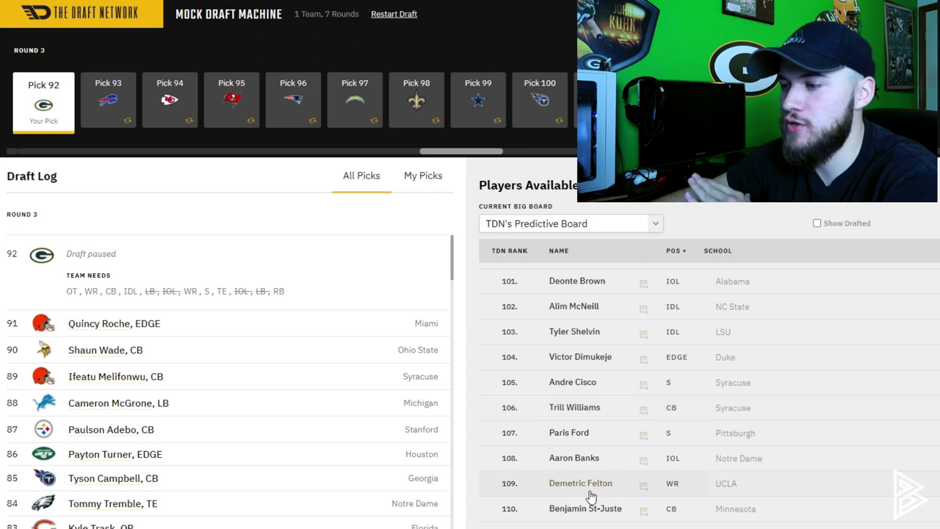
scroll(594, 497, down, 1)
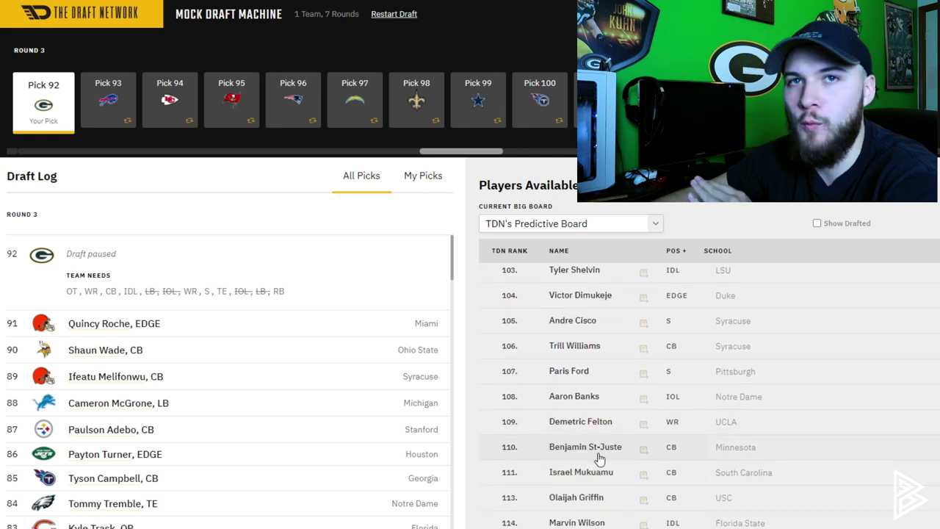
scroll(724, 392, up, 5)
scroll(719, 337, down, 2)
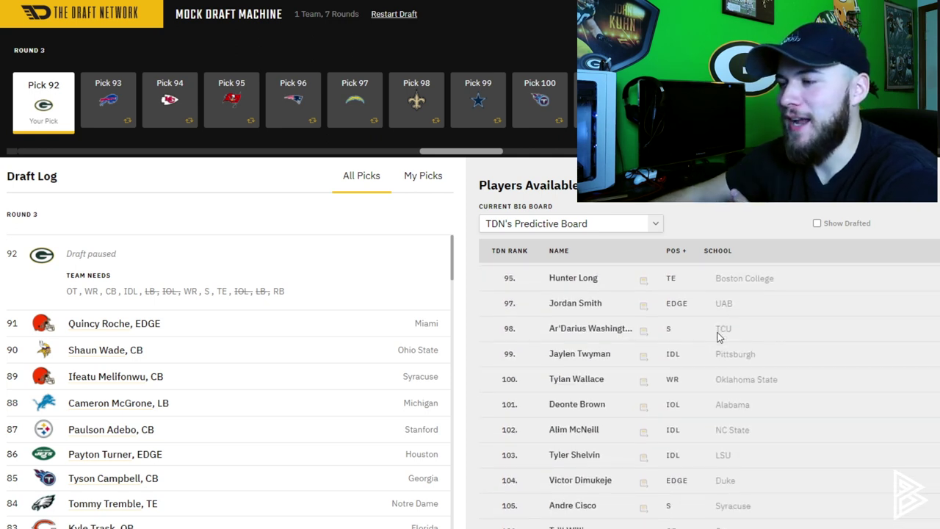
scroll(716, 332, down, 2)
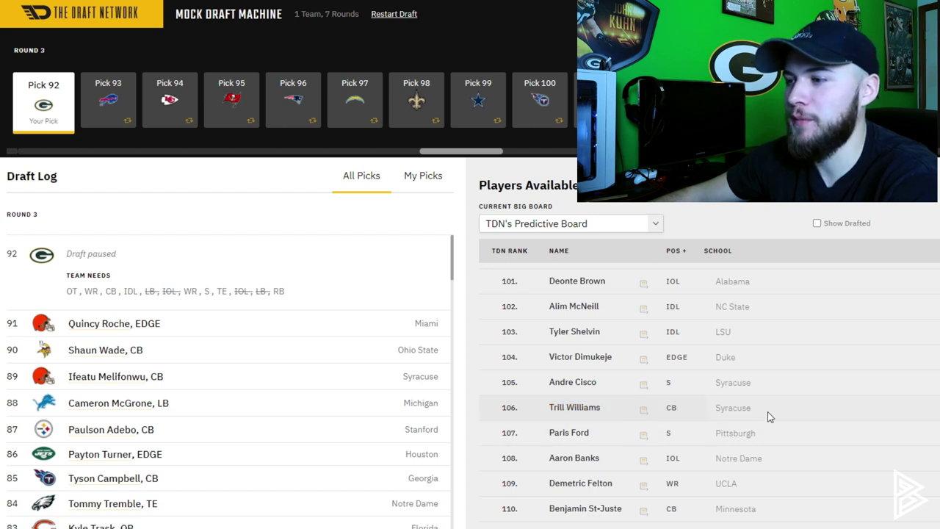
click(932, 407)
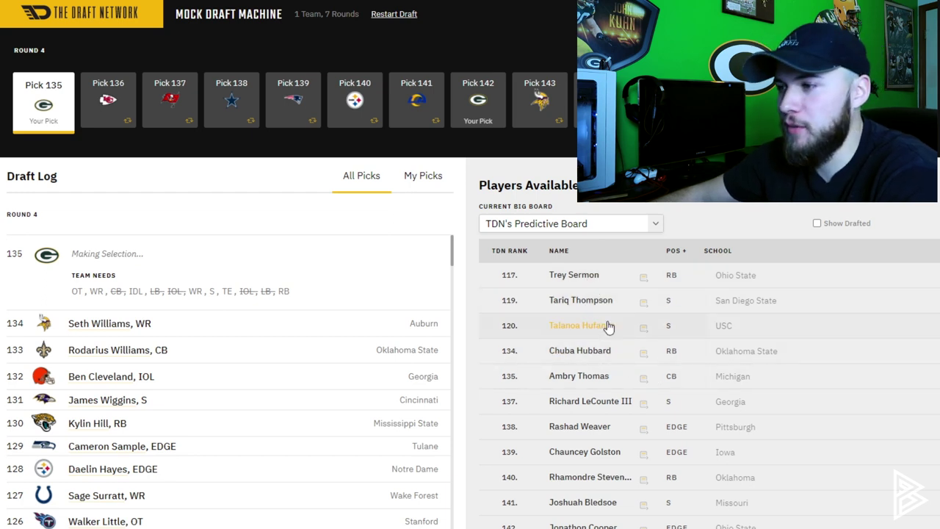
- Compare the running backs, safeties and receivers still on the board, and draft Trey Sermon, RB, with pick 135
scroll(606, 327, down, 1)
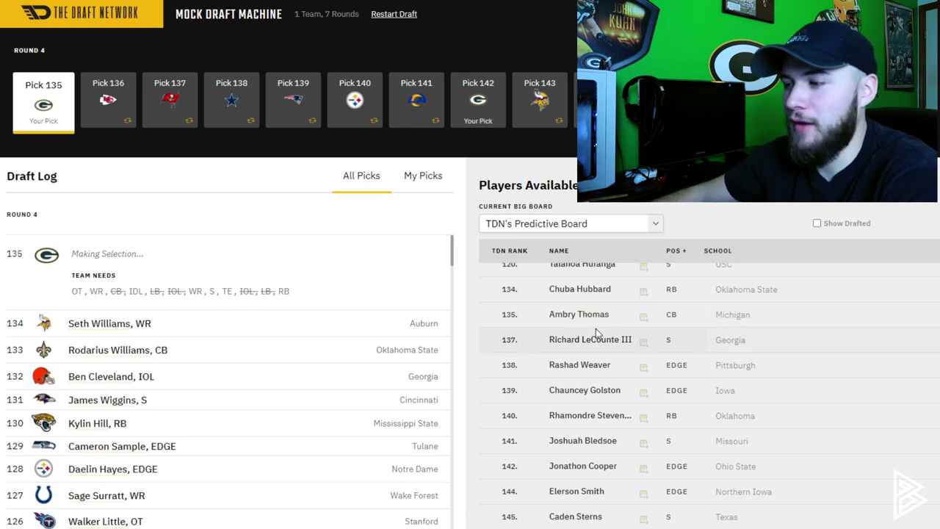
scroll(595, 332, down, 3)
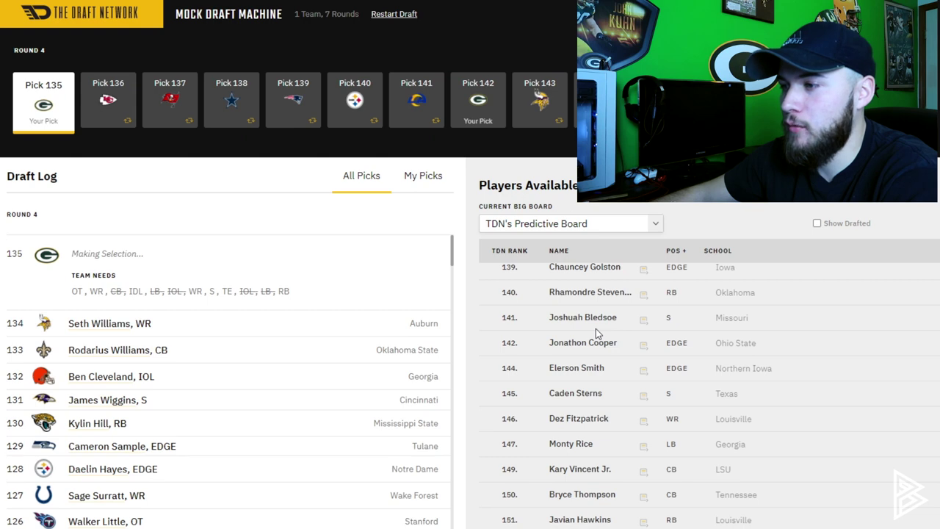
scroll(629, 380, up, 3)
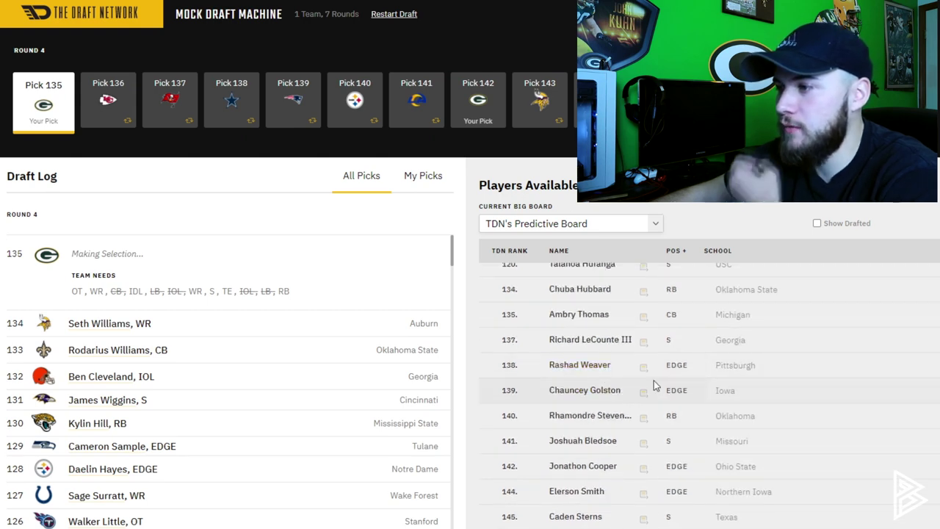
scroll(639, 390, up, 1)
scroll(639, 390, down, 2)
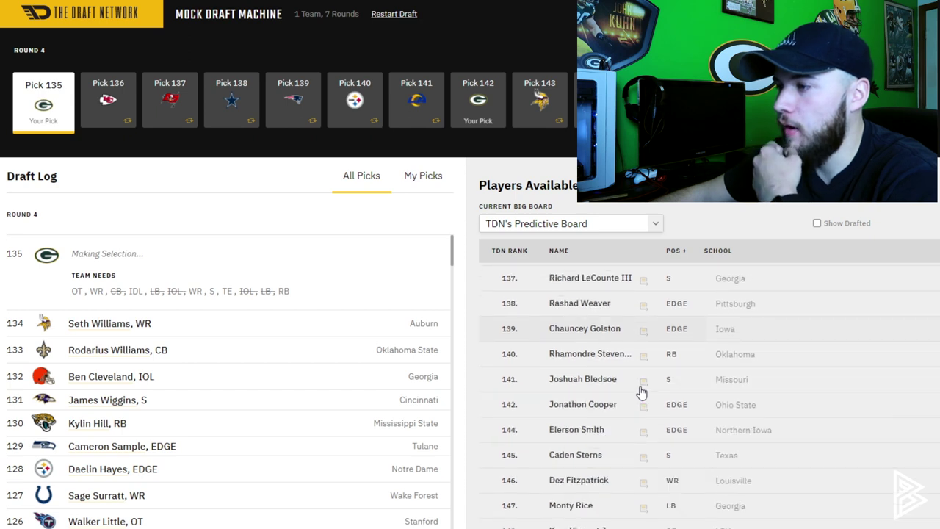
scroll(616, 433, down, 1)
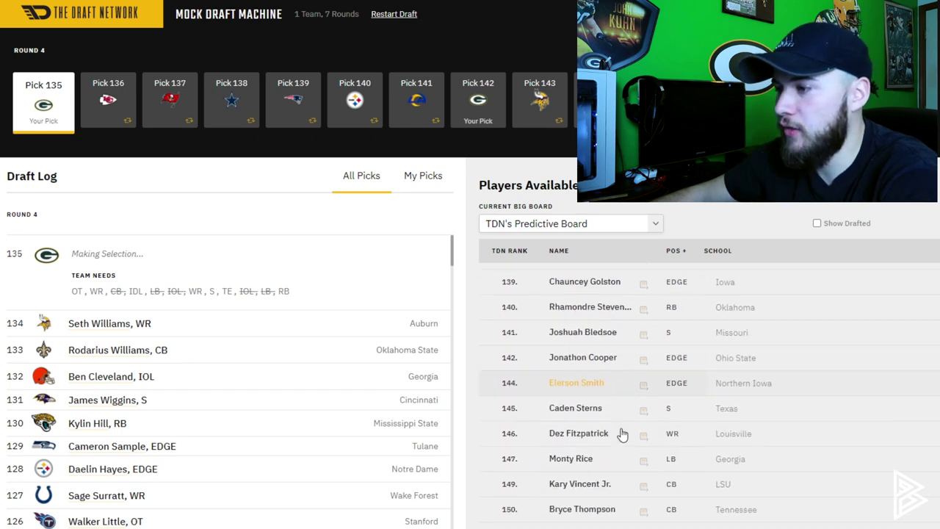
scroll(624, 391, down, 2)
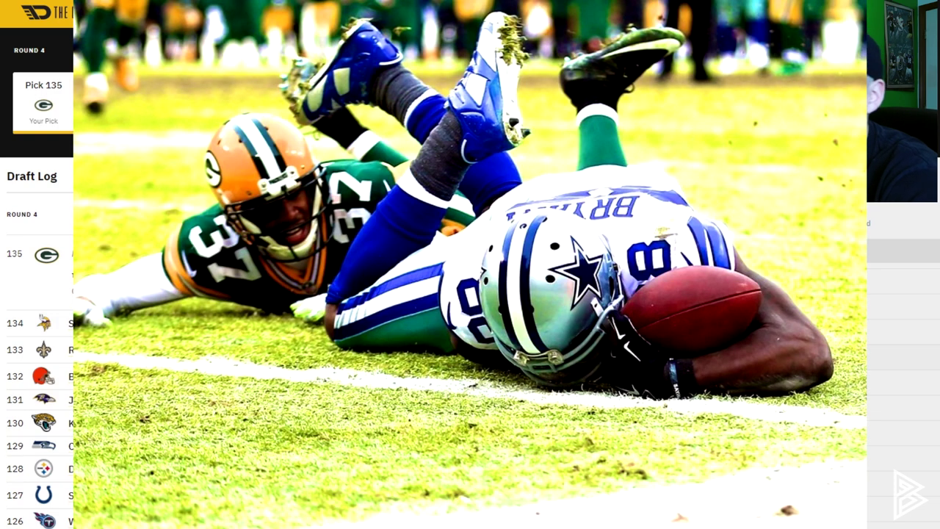
scroll(620, 394, down, 3)
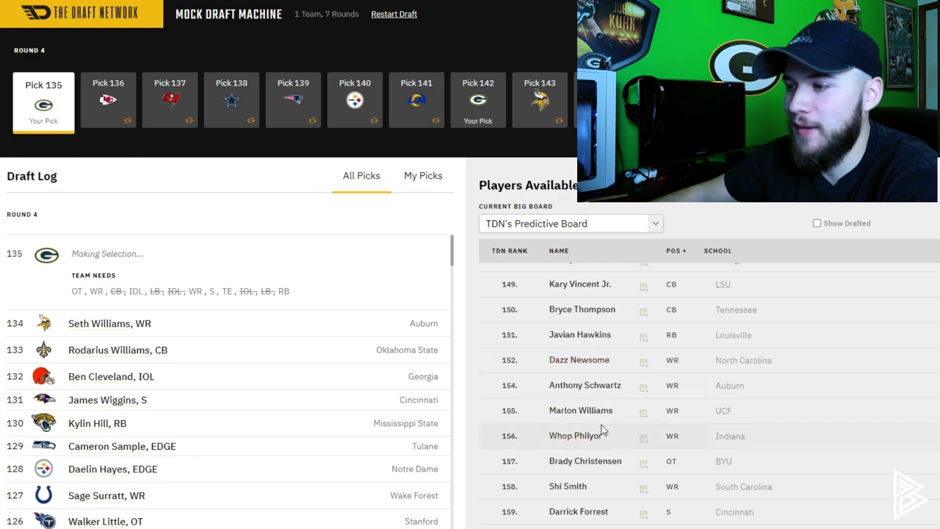
scroll(602, 422, up, 5)
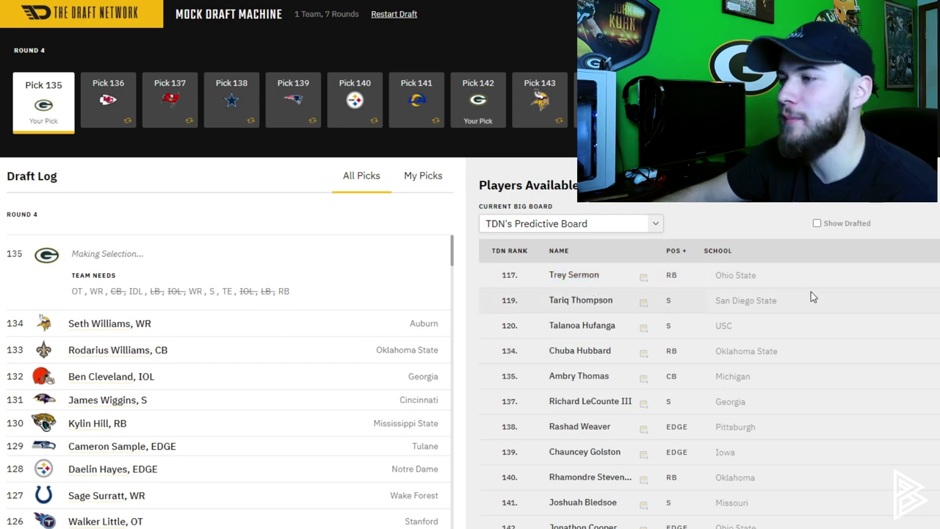
click(643, 277)
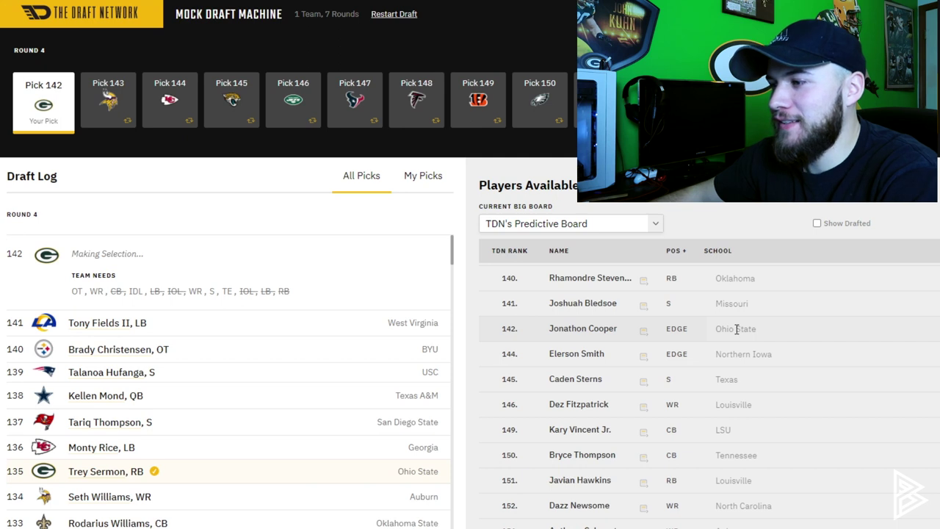
- Compare the receivers and other prospects still available at pick 142, and draft Anthony Schwartz, WR, from Auburn
scroll(736, 329, down, 1)
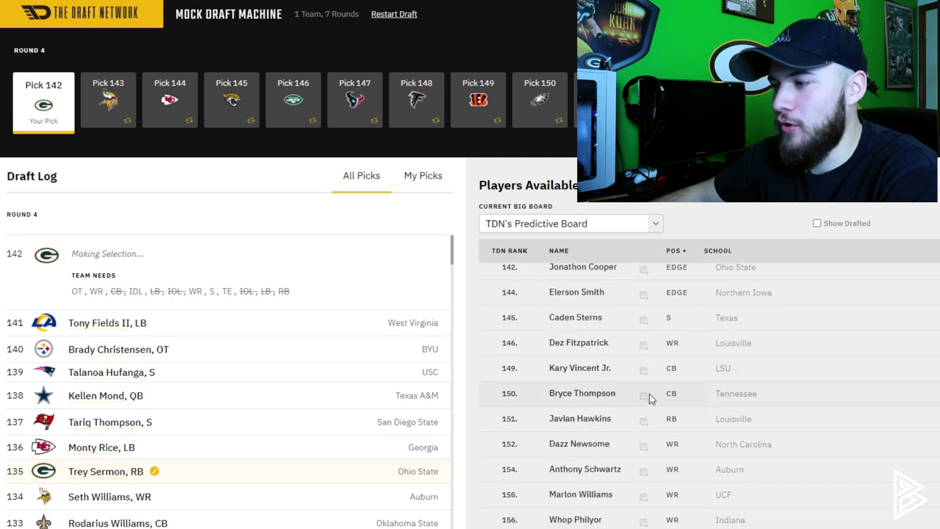
scroll(653, 400, down, 2)
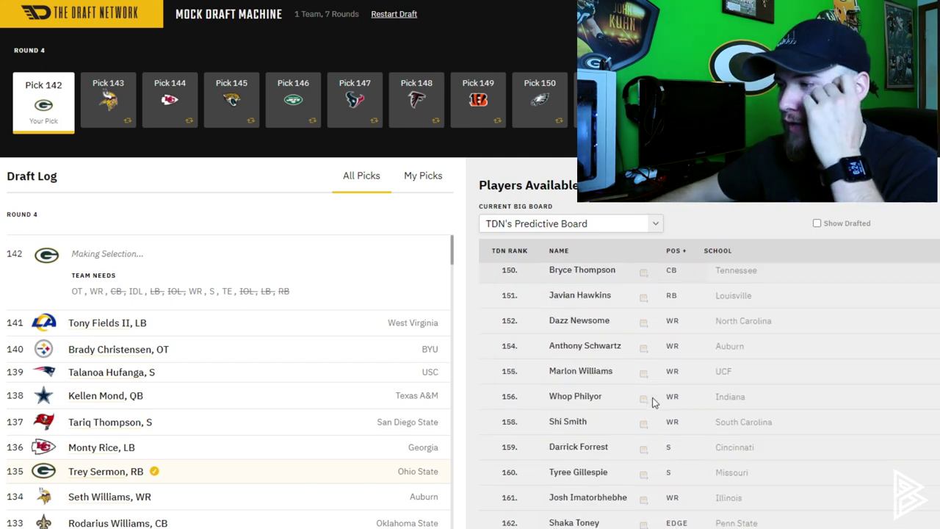
scroll(650, 422, up, 2)
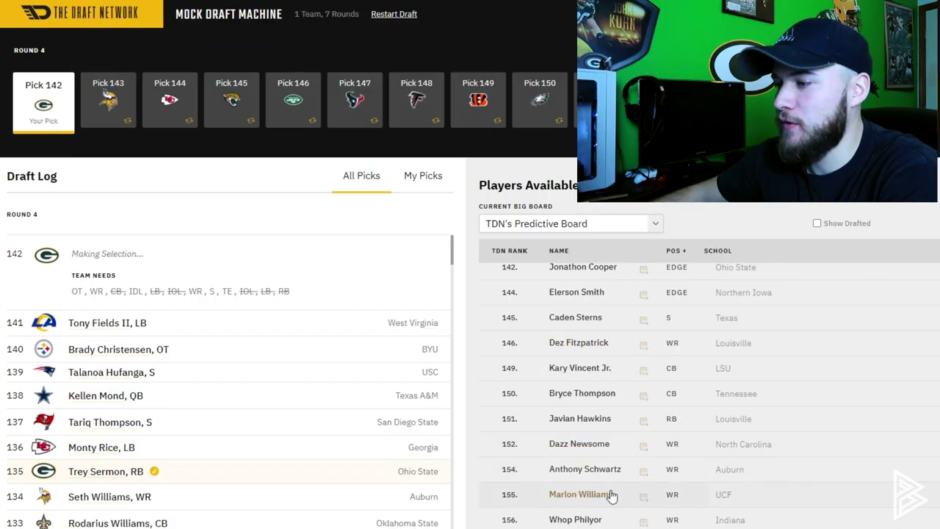
scroll(609, 494, down, 1)
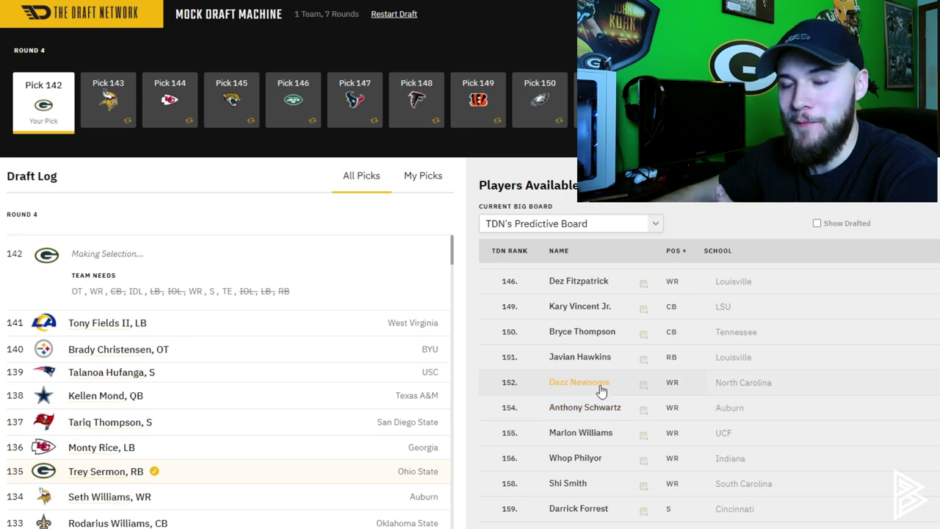
scroll(600, 391, down, 1)
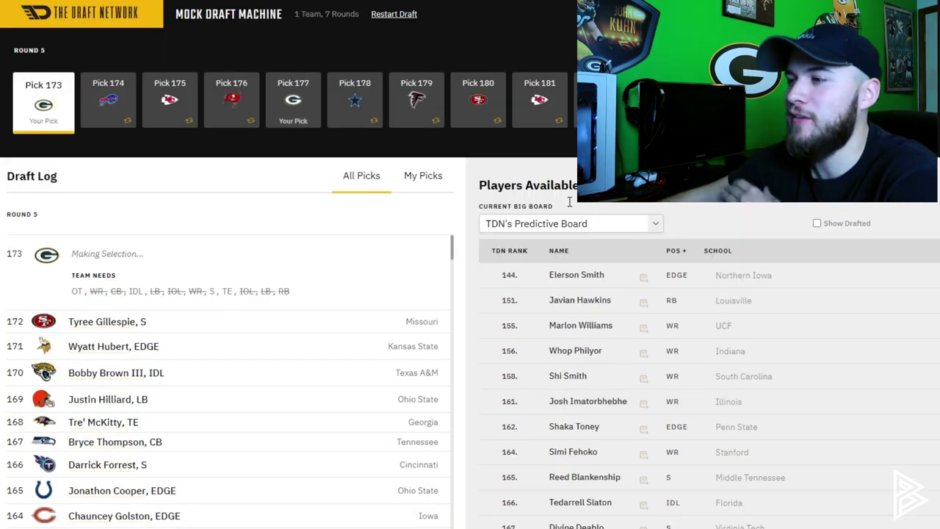
- Review the prospects at pick 173, read Divine Deablo's analyst report, and draft the Virginia Tech safety
scroll(820, 359, down, 1)
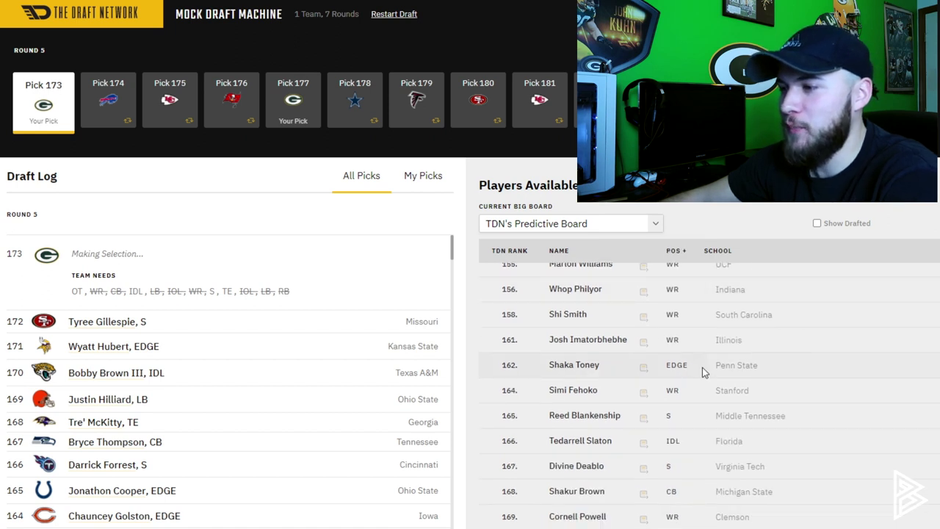
click(576, 466)
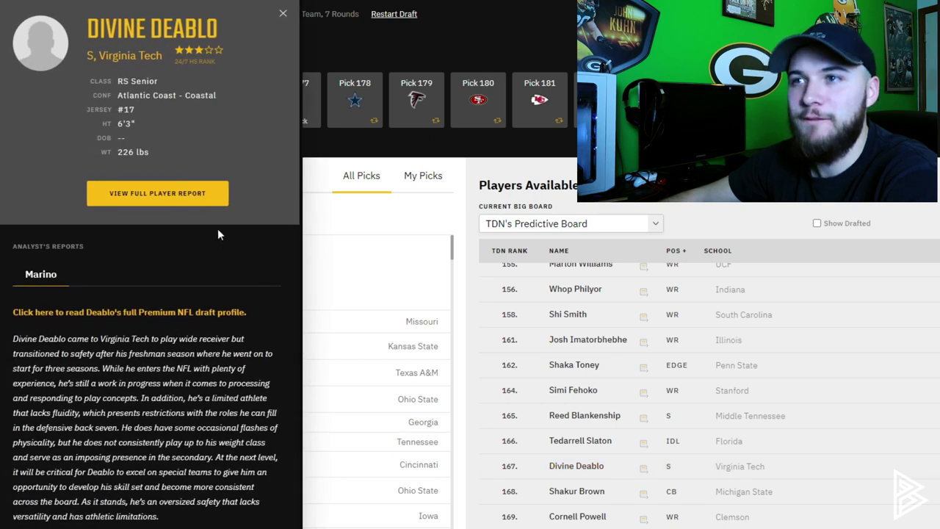
scroll(221, 263, down, 2)
scroll(236, 222, up, 2)
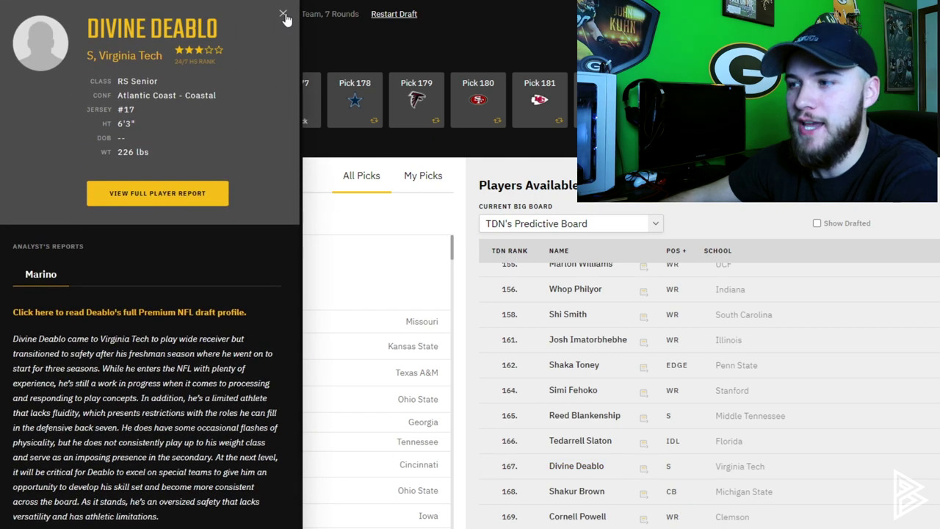
click(284, 15)
scroll(620, 463, up, 1)
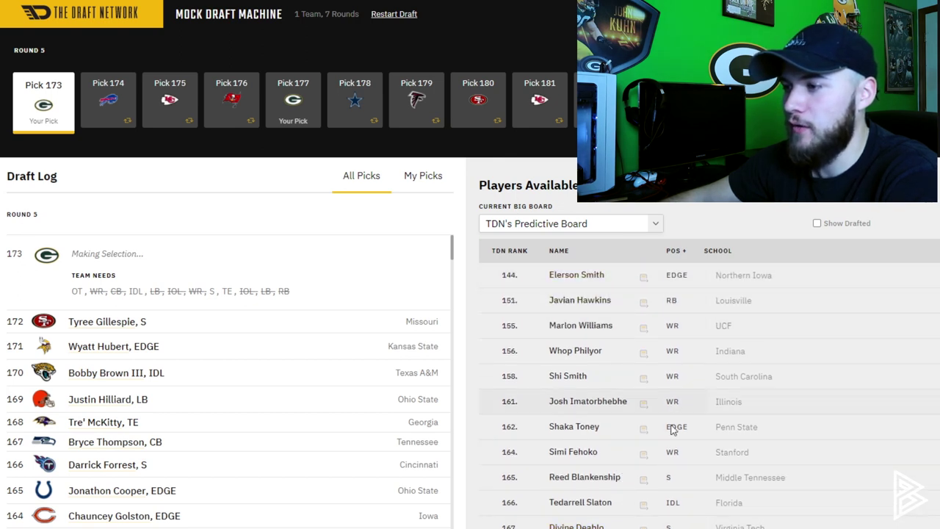
scroll(664, 411, down, 1)
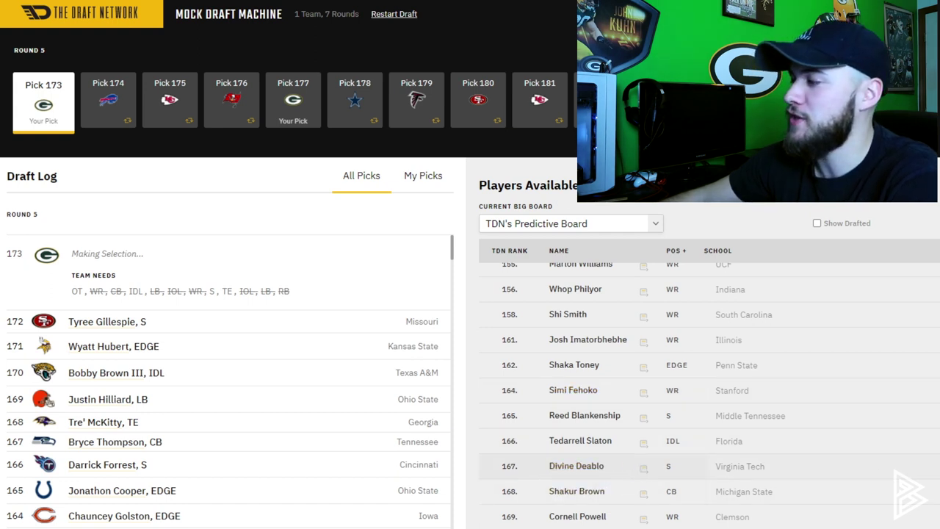
click(622, 466)
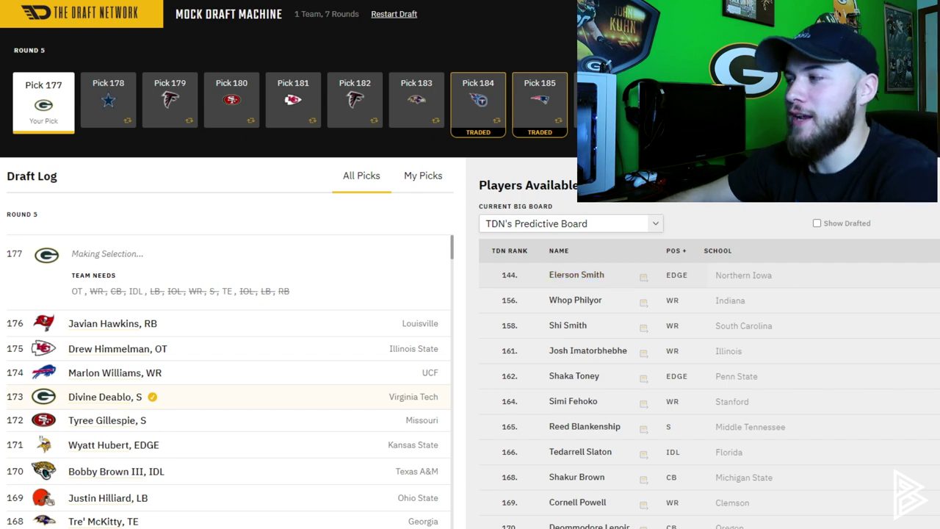
- Draft Elerson Smith, EDGE, with pick 177 and, after reviewing the remaining board, Jaelon Darden, WR, with pick 218
click(577, 275)
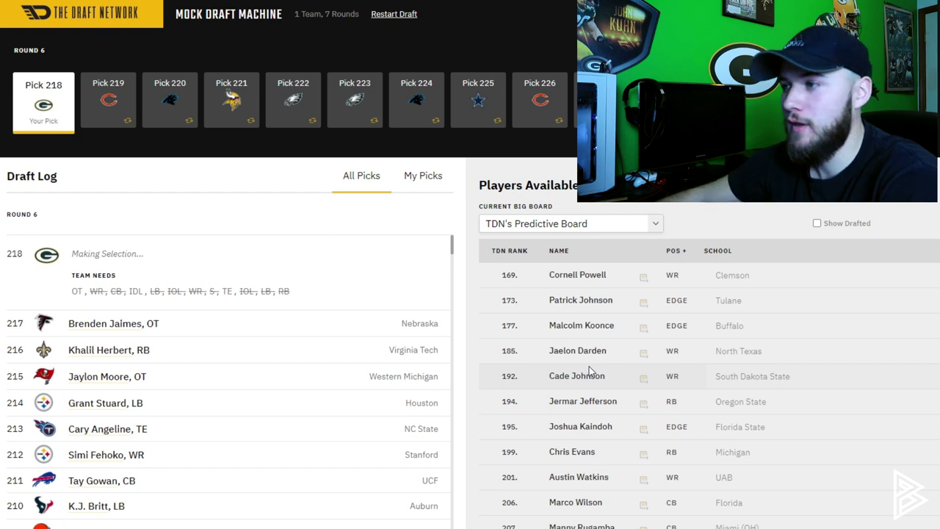
scroll(657, 354, down, 3)
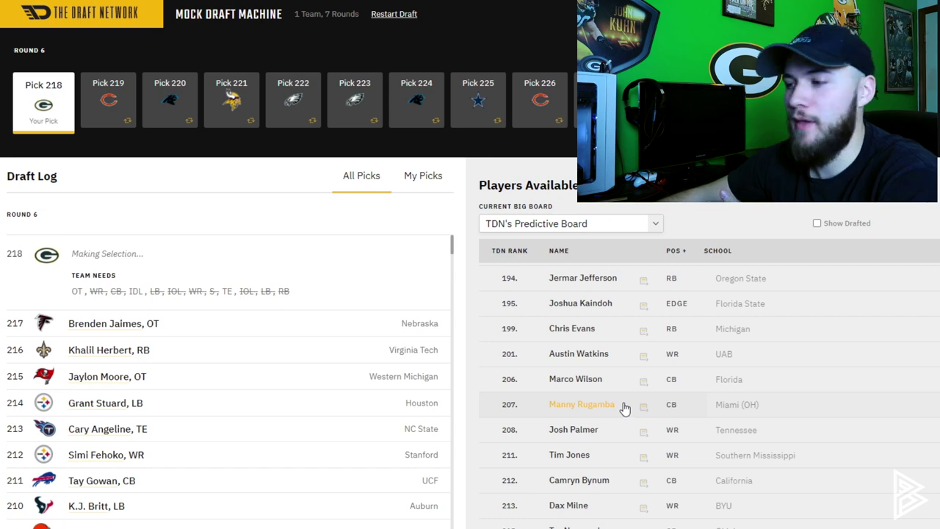
scroll(624, 408, down, 3)
scroll(624, 408, down, 2)
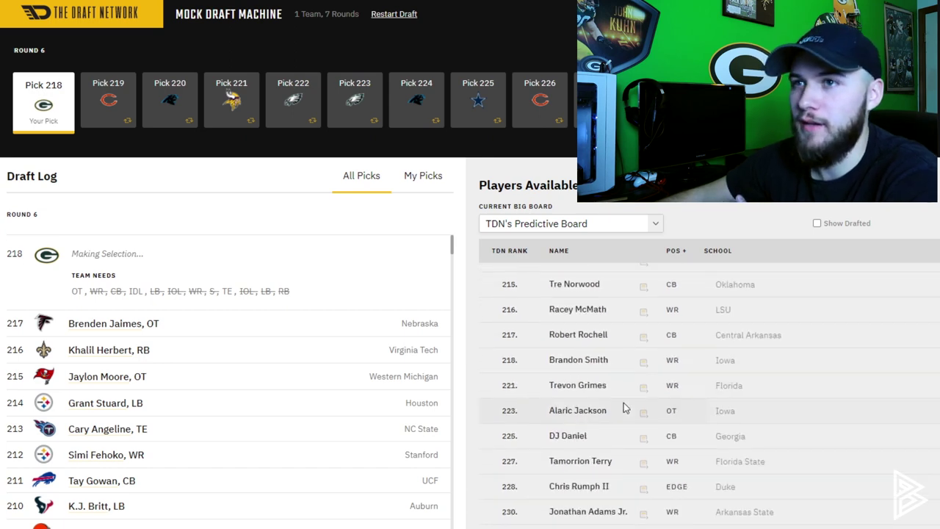
scroll(624, 408, up, 5)
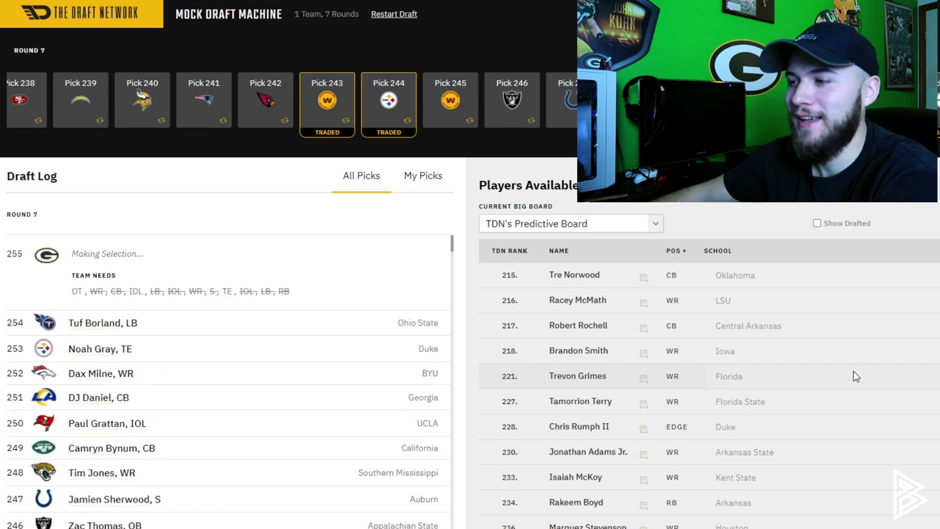
- Compare the remaining prospects at pick 255, draft Rakeem Boyd, RB, from Arkansas, and let the draft finish
scroll(757, 403, down, 1)
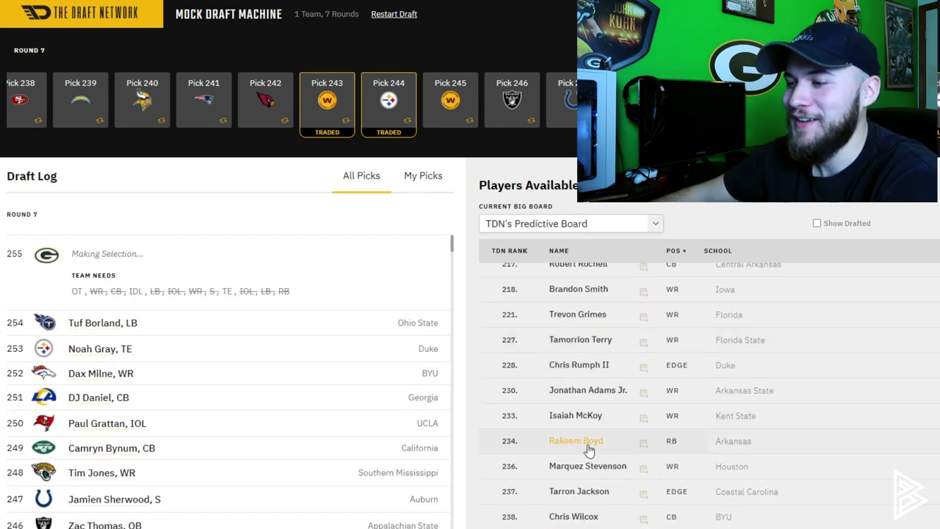
scroll(589, 450, up, 1)
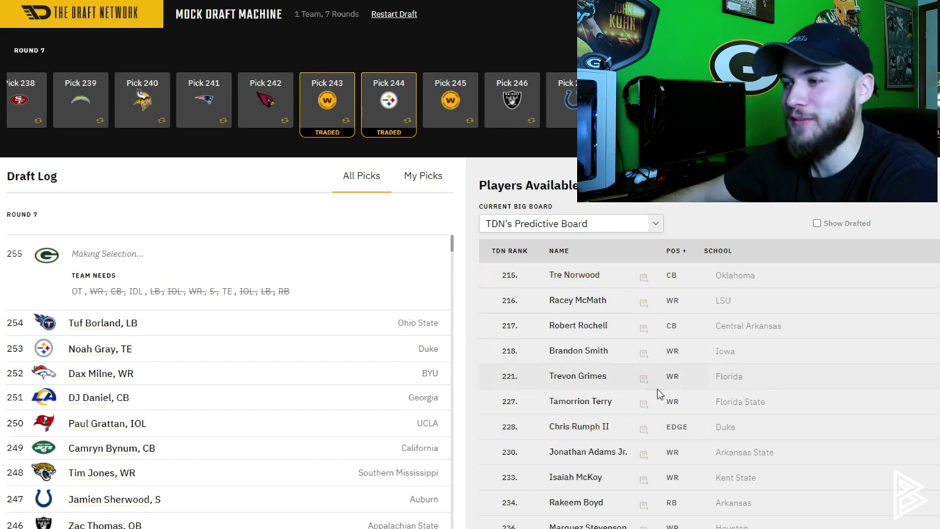
scroll(650, 400, down, 3)
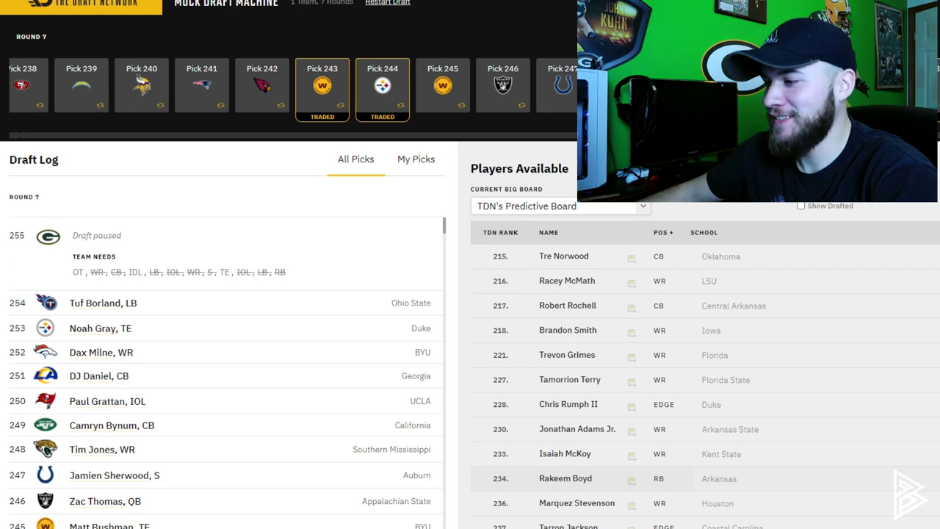
click(565, 477)
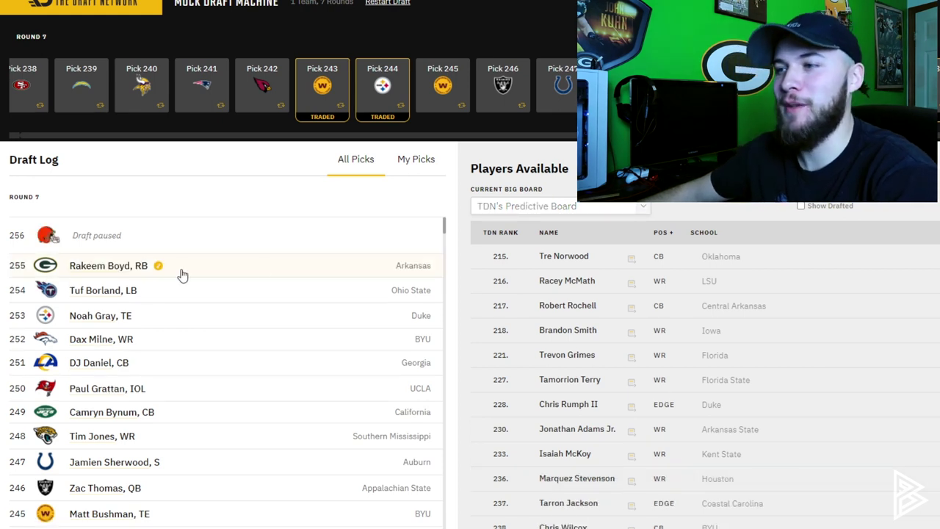
scroll(470, 330, up, 1)
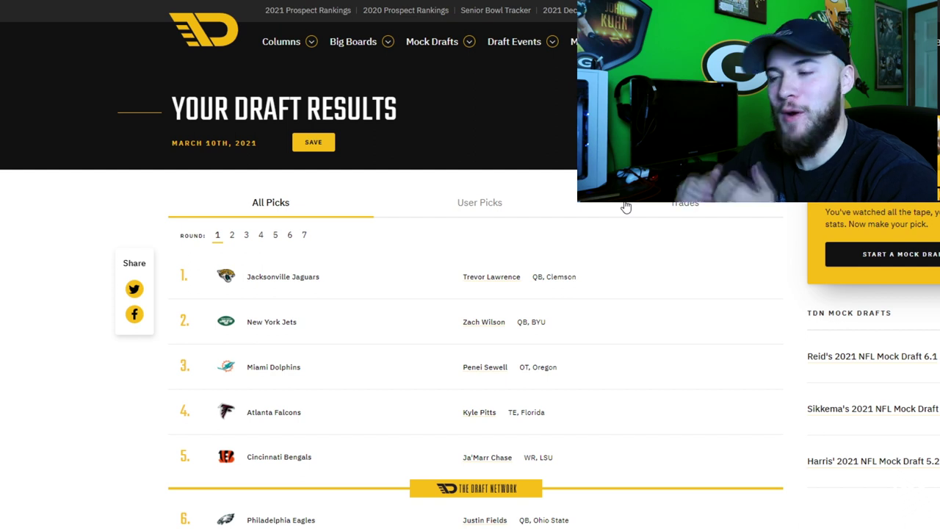
- Examine the trade made during the draft and review all of Green Bay's selections in the draft results
click(625, 207)
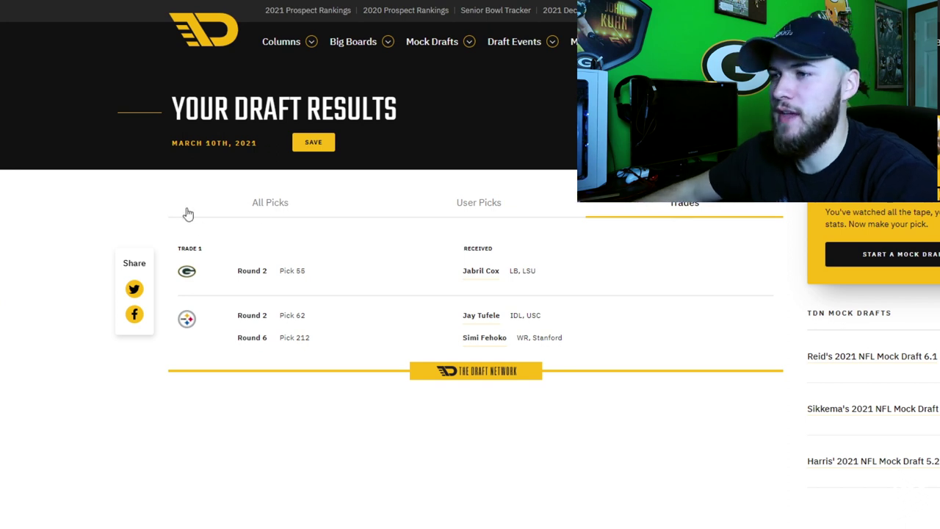
click(241, 204)
click(465, 202)
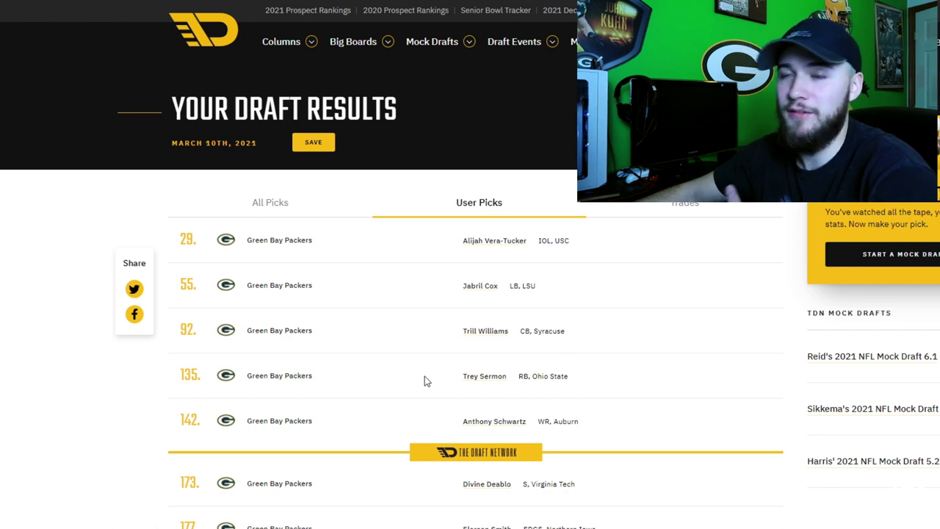
scroll(425, 375, down, 2)
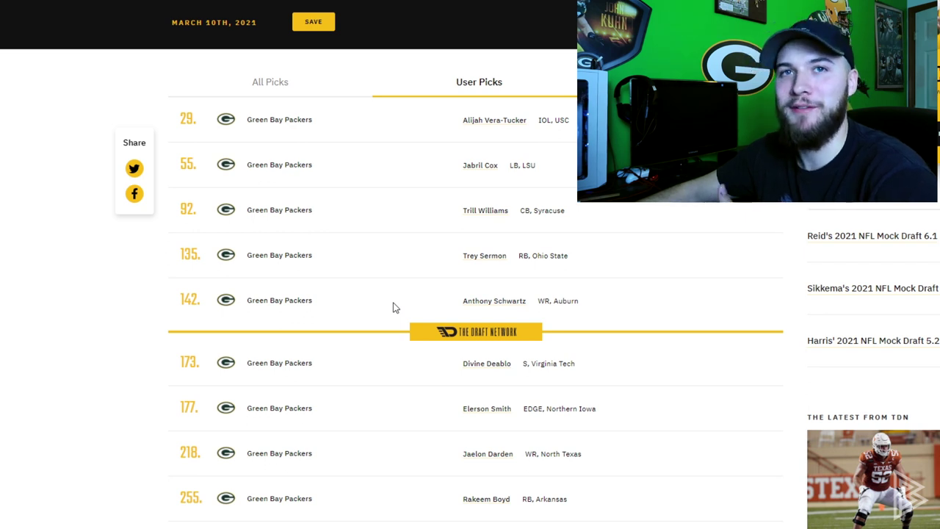
scroll(393, 307, down, 1)
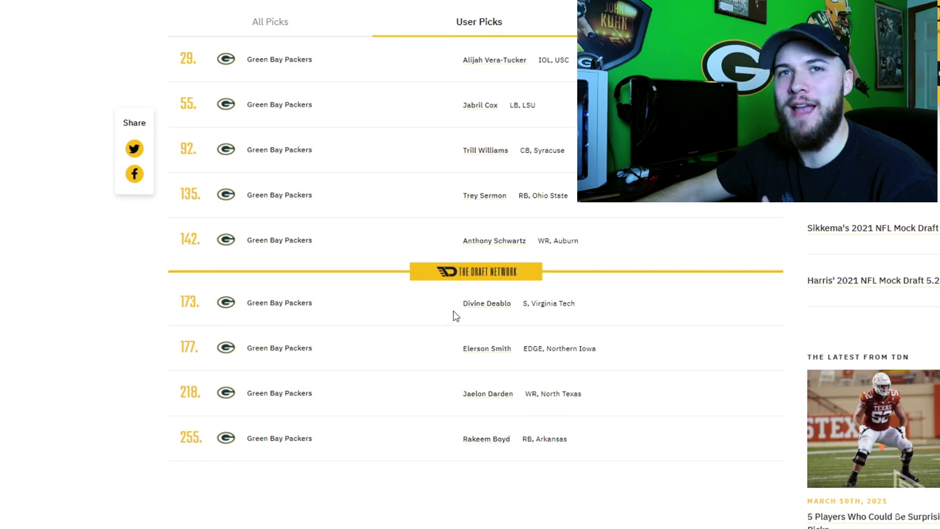
scroll(453, 316, up, 1)
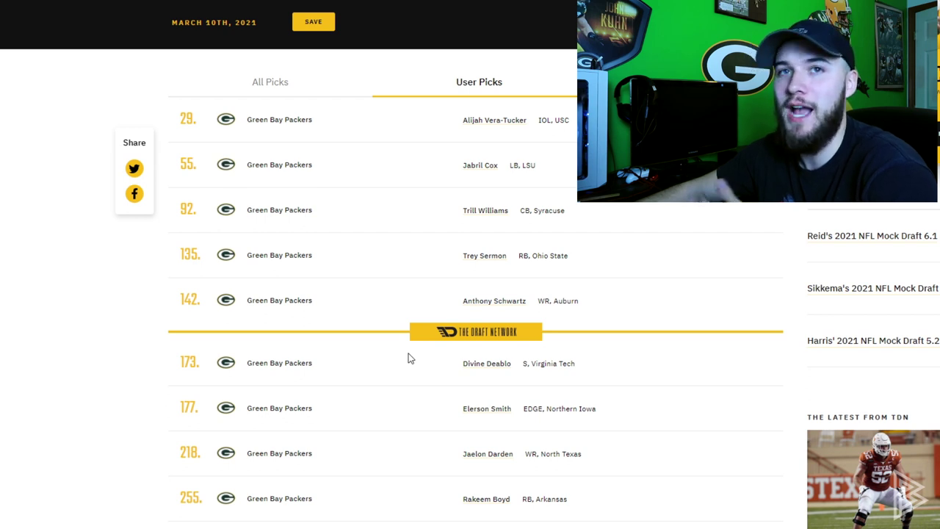
scroll(361, 357, down, 1)
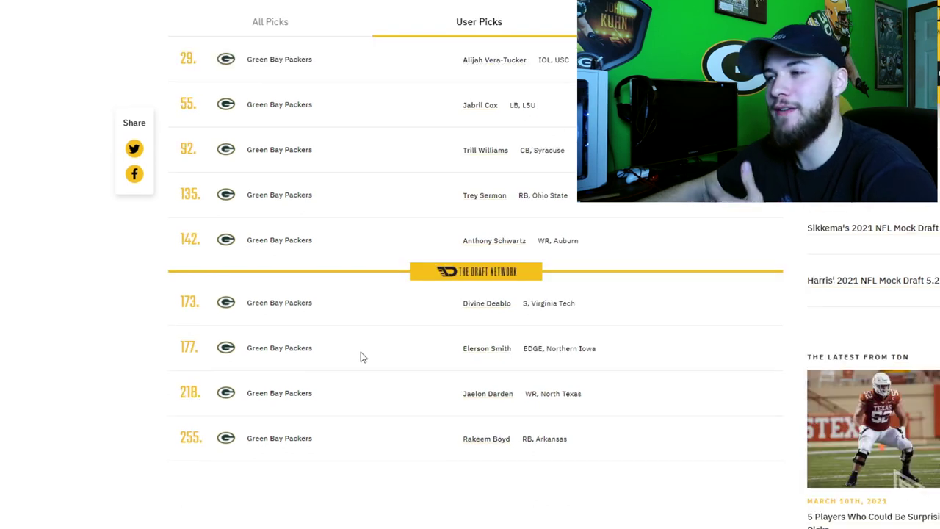